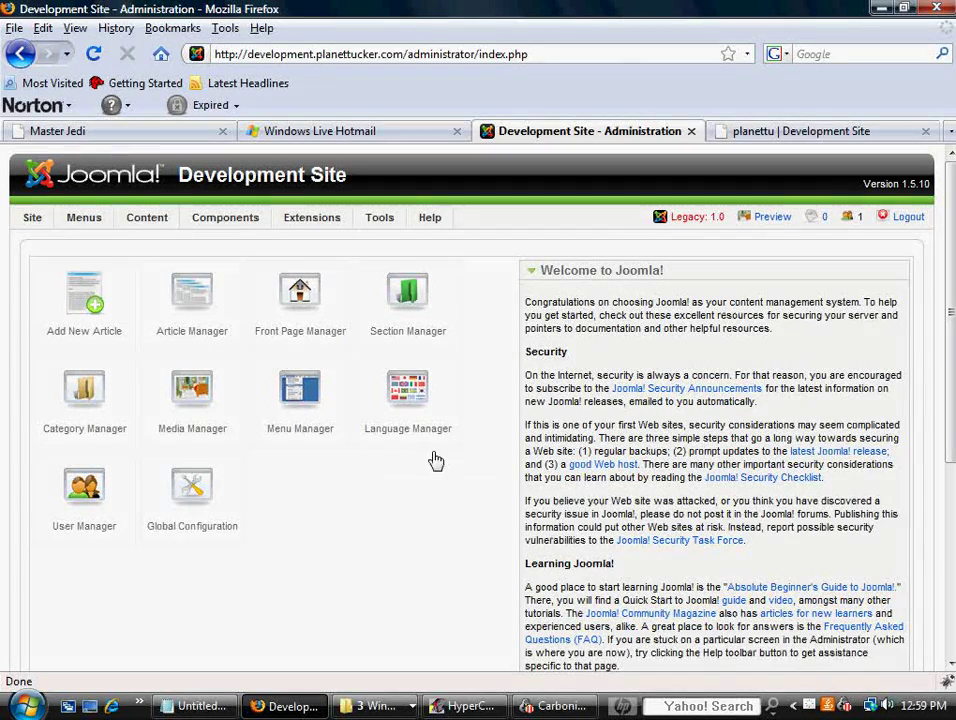
# - Open Community Builder's tab management and examine the Position column of the tab list against the member profile page
pyautogui.moveTo(208, 226)
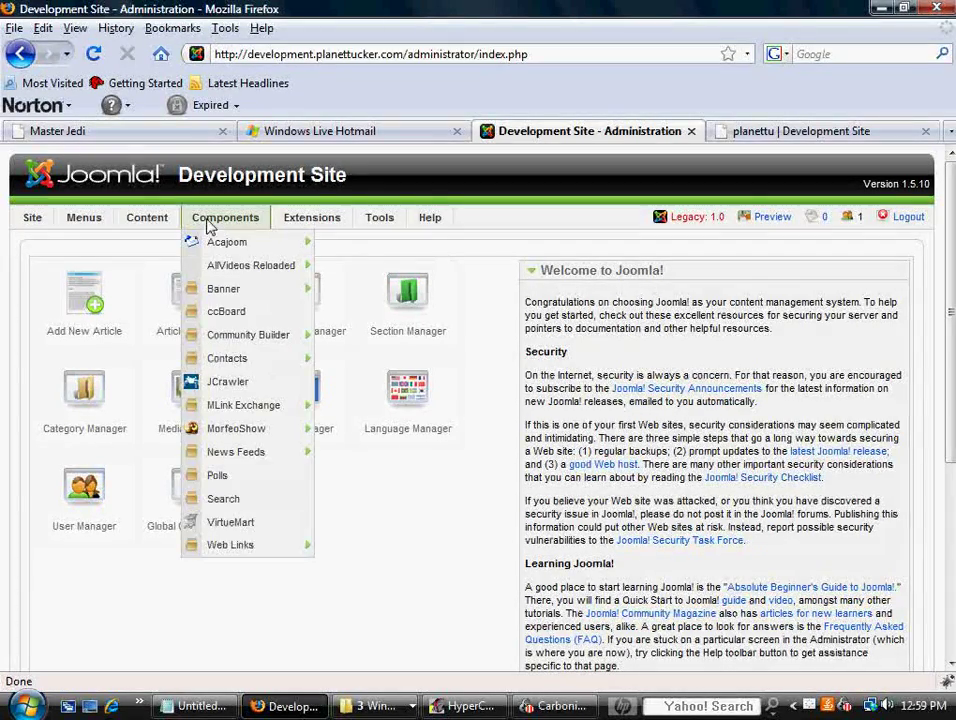
pyautogui.moveTo(266, 340)
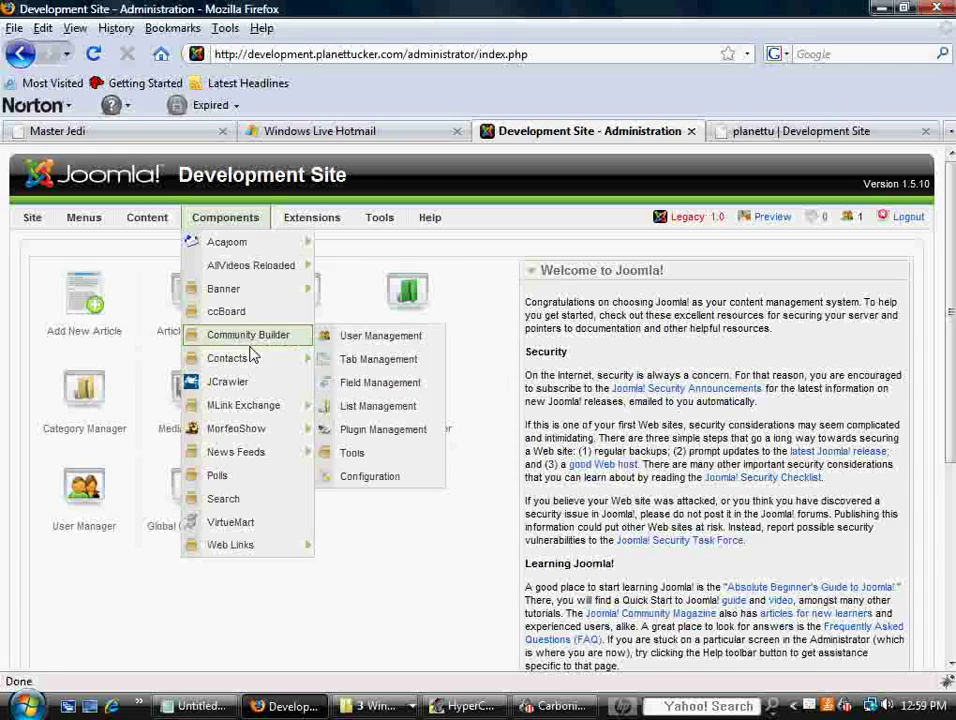
pyautogui.click(378, 362)
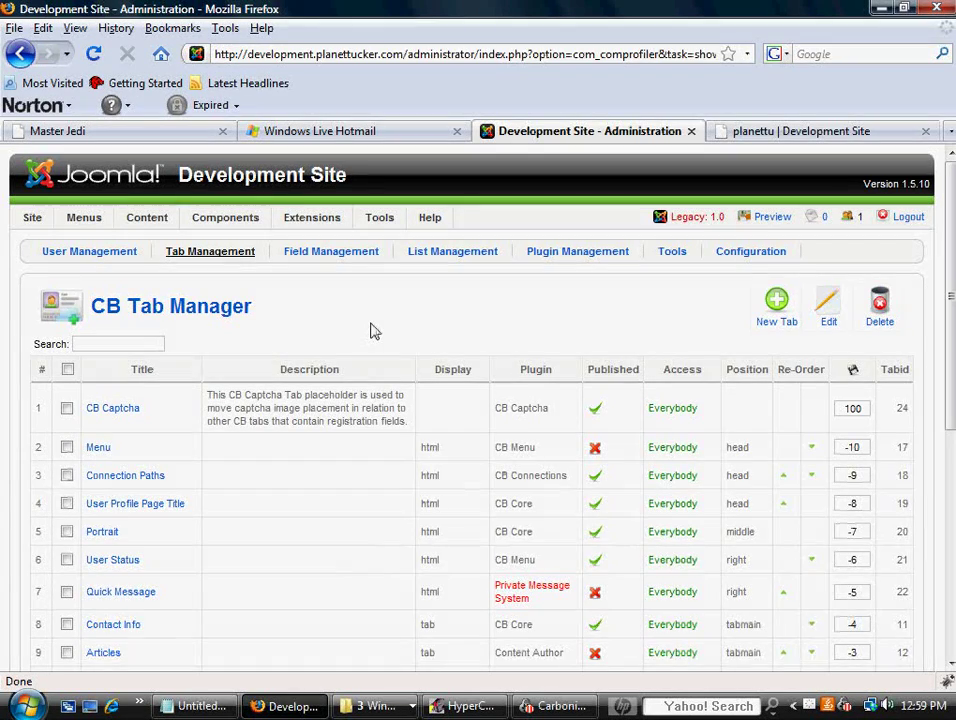
pyautogui.click(781, 134)
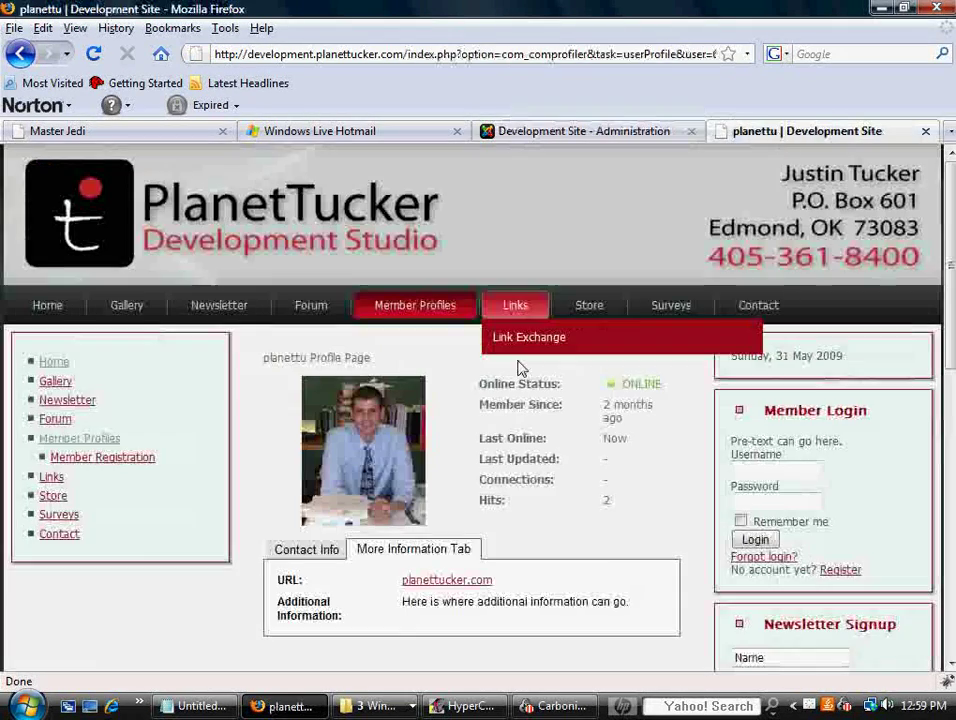
pyautogui.click(585, 131)
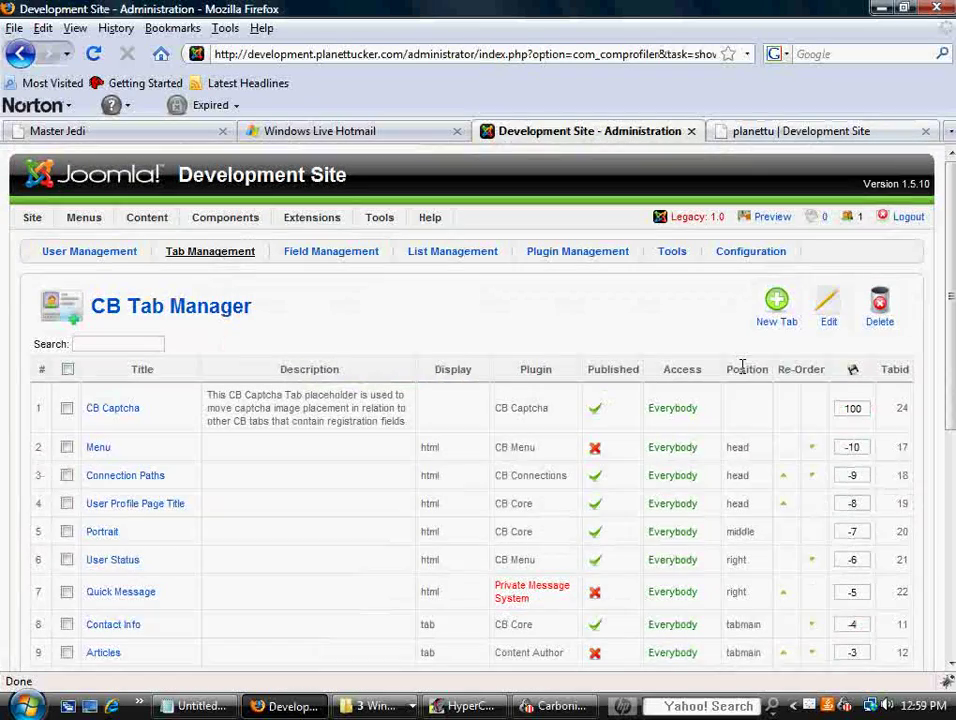
pyautogui.moveTo(726, 369); pyautogui.dragTo(758, 366)
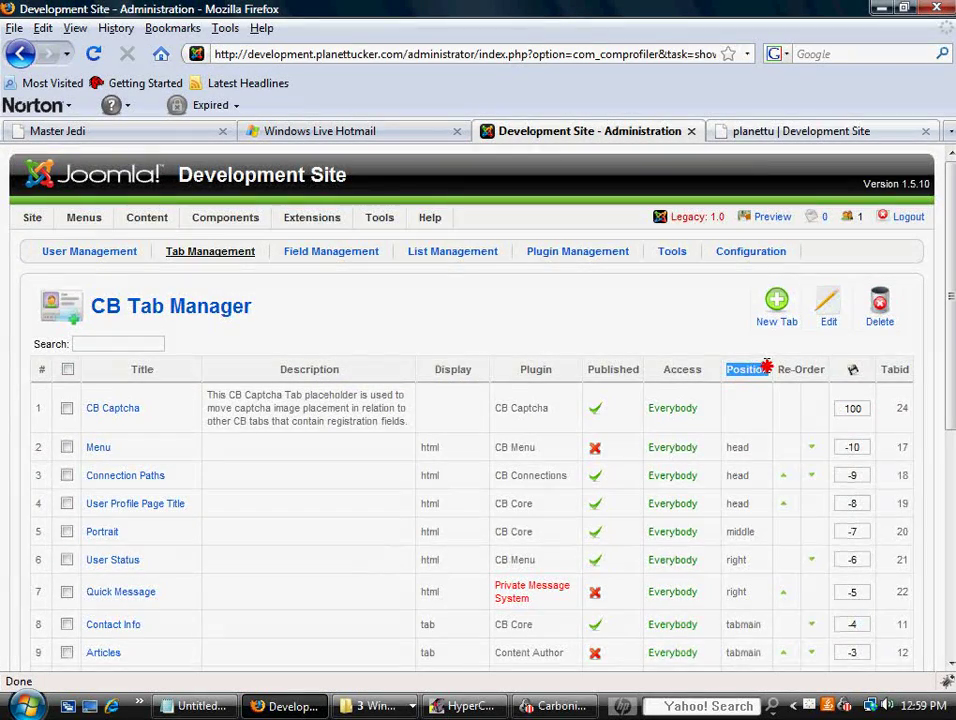
pyautogui.scroll(-3, 747, 367)
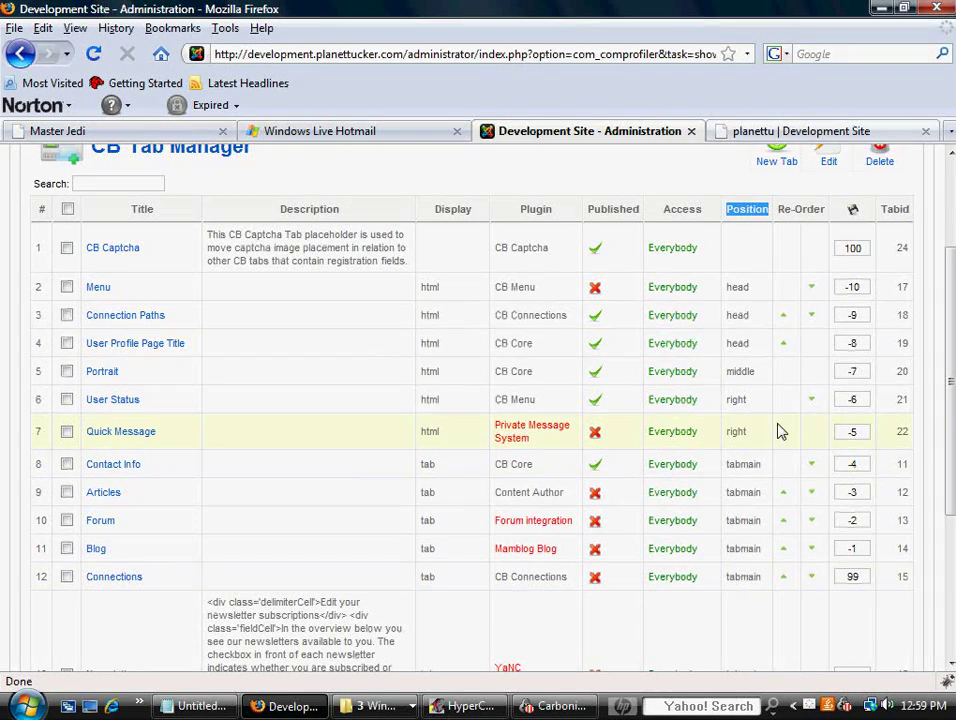
# - Compare the layout areas of the member profile page with the tab positions listed in the CB Tab Manager
pyautogui.click(777, 132)
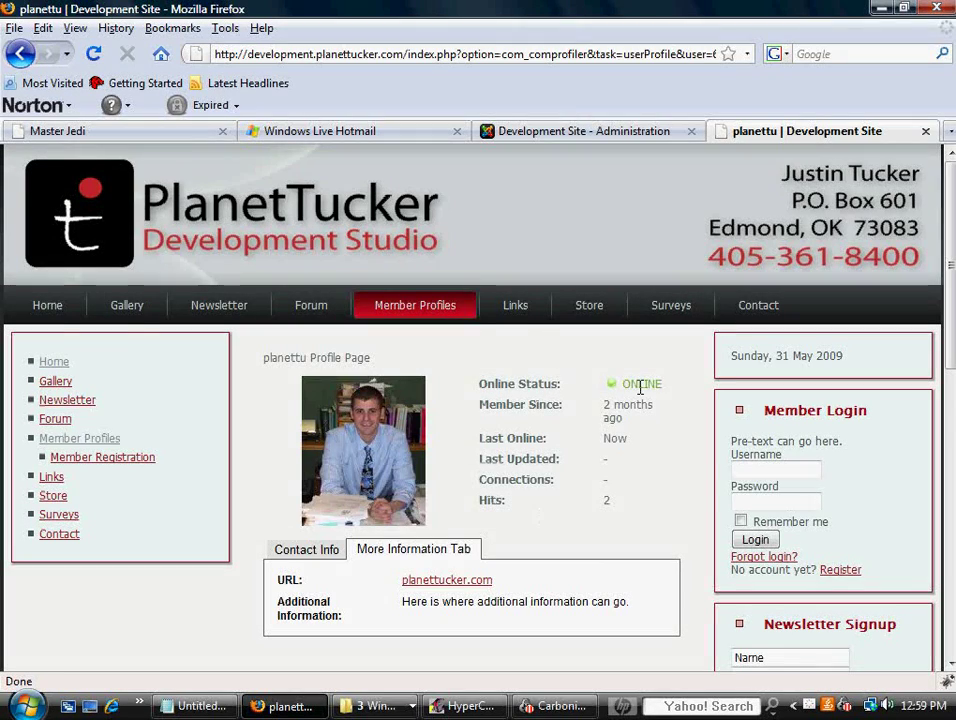
pyautogui.moveTo(328, 352); pyautogui.dragTo(252, 363)
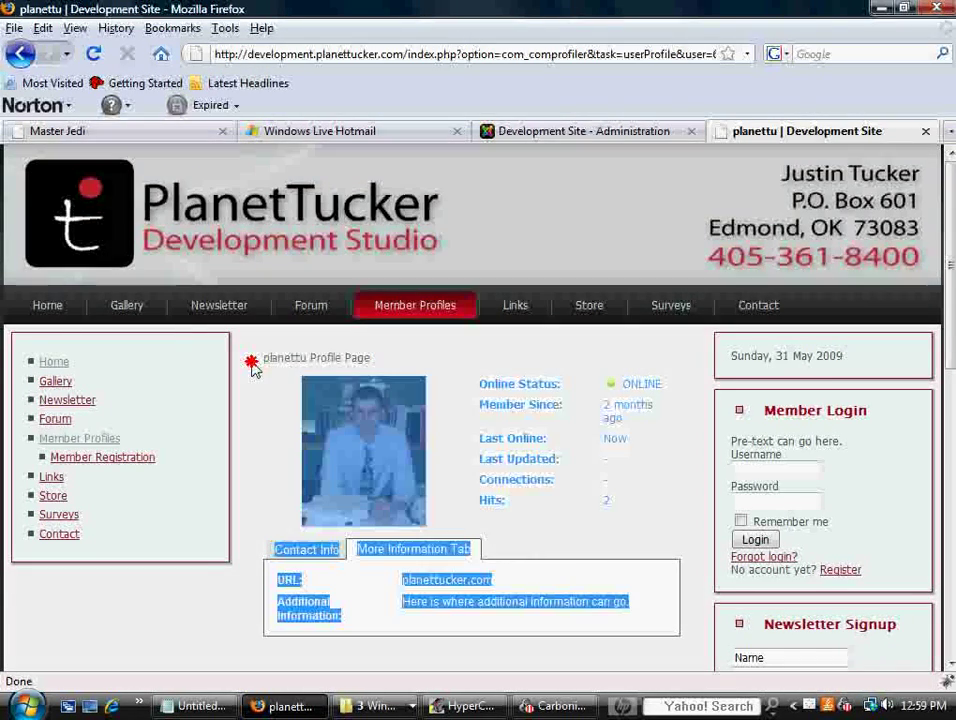
pyautogui.click(412, 363)
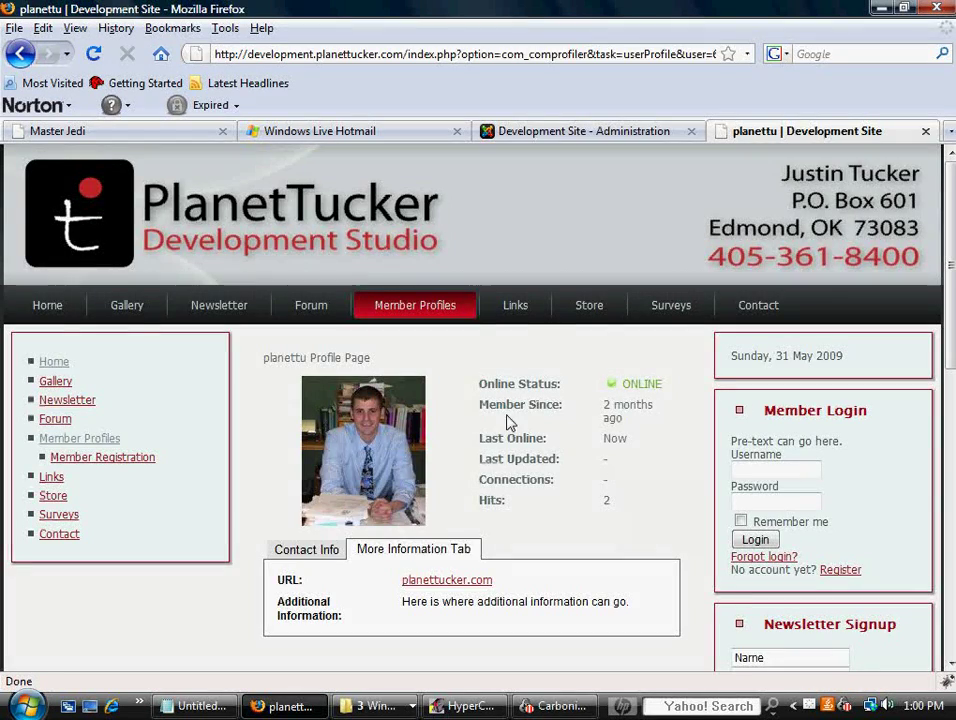
pyautogui.click(578, 131)
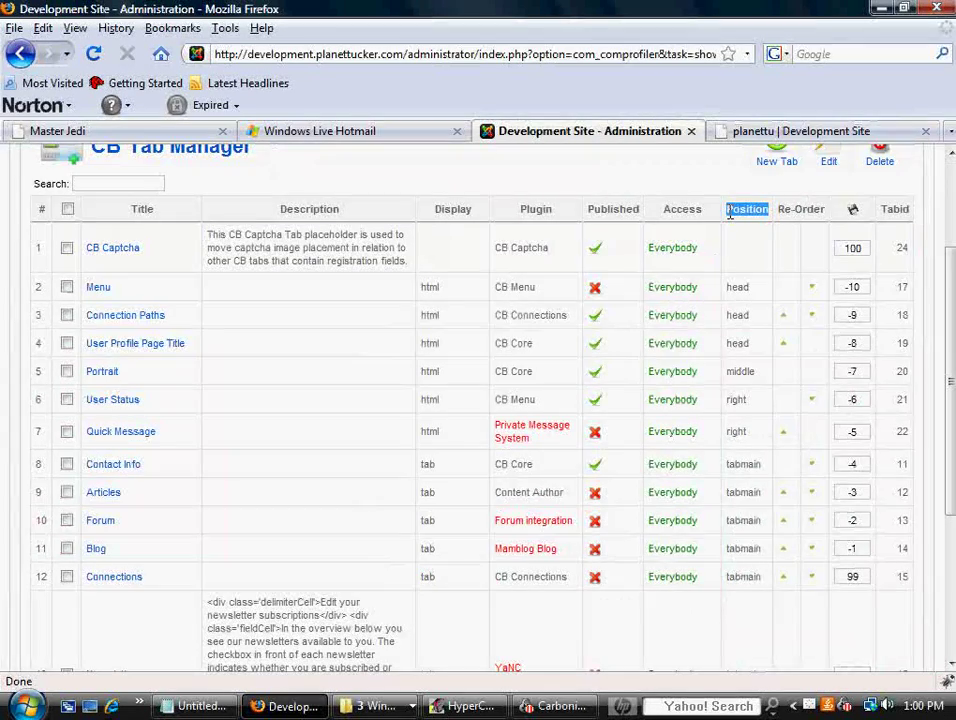
pyautogui.click(795, 131)
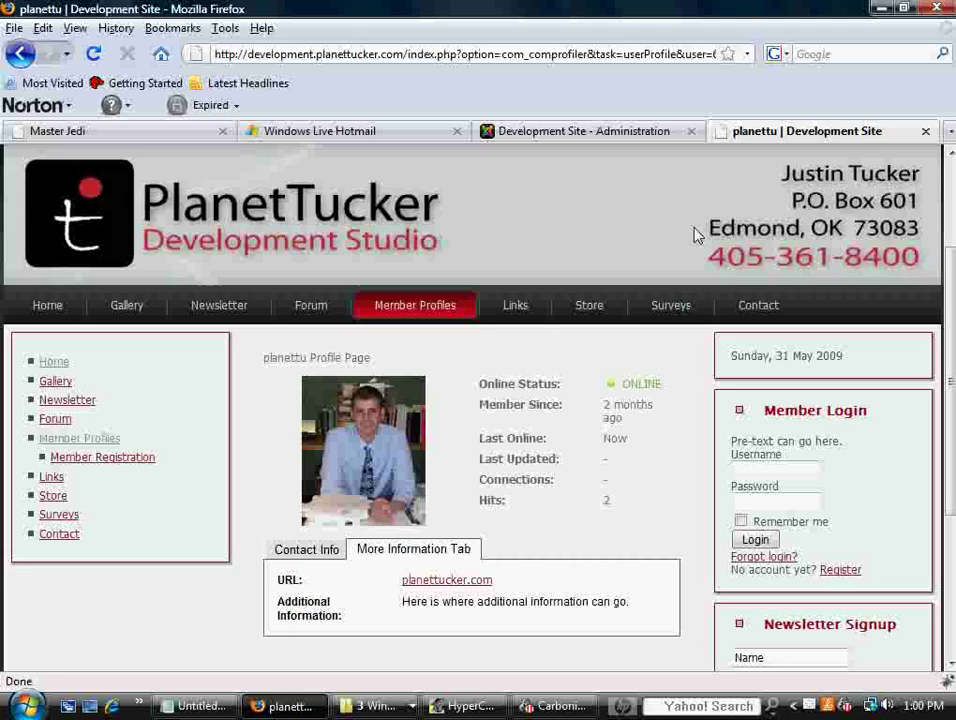
pyautogui.click(619, 132)
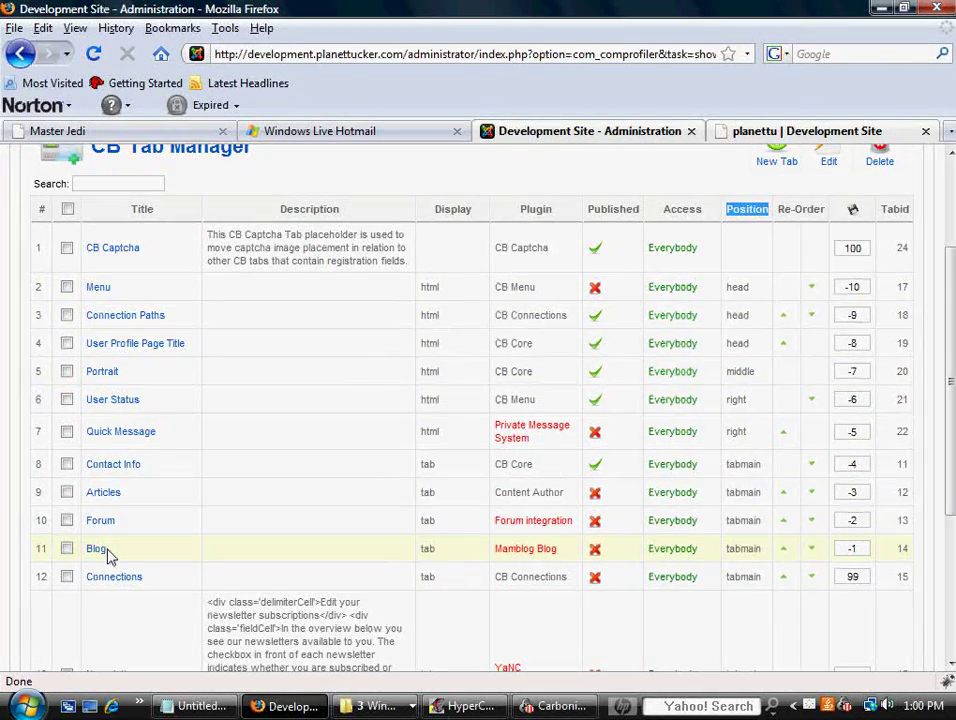
pyautogui.scroll(1, 302, 505)
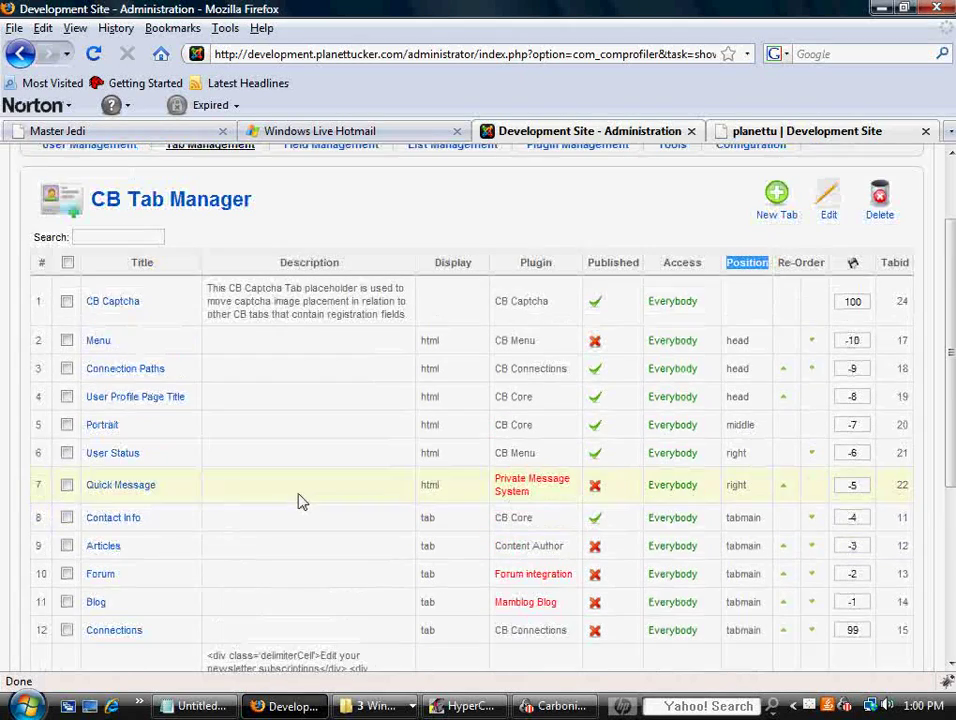
pyautogui.scroll(1, 312, 490)
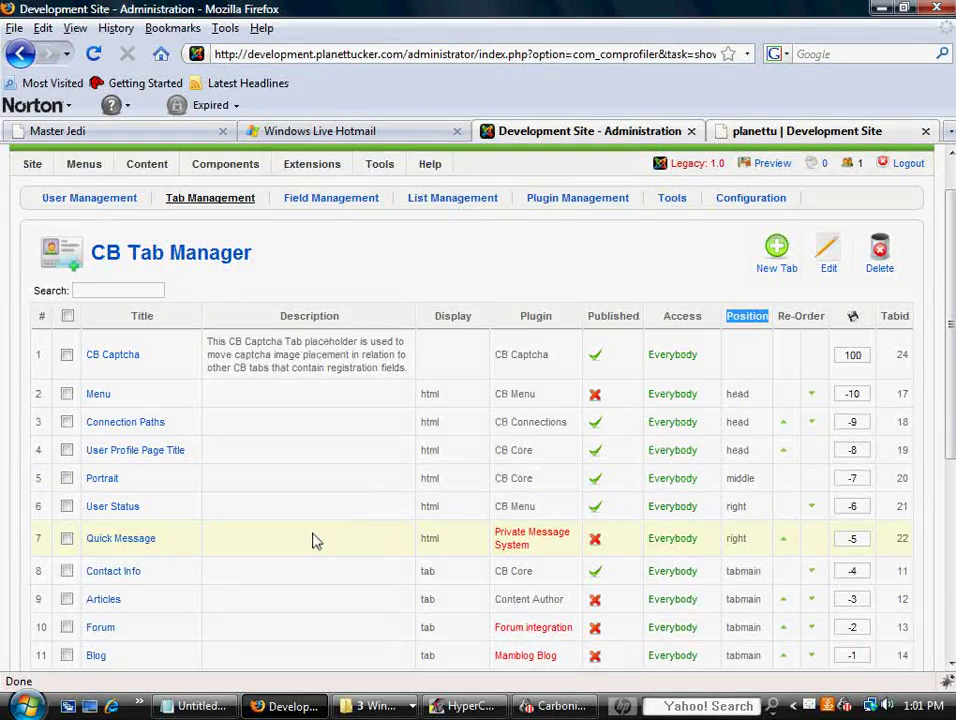
# - Open Community Builder's field management and compare its fields with the status details and tab contents on the member profile page
pyautogui.click(310, 200)
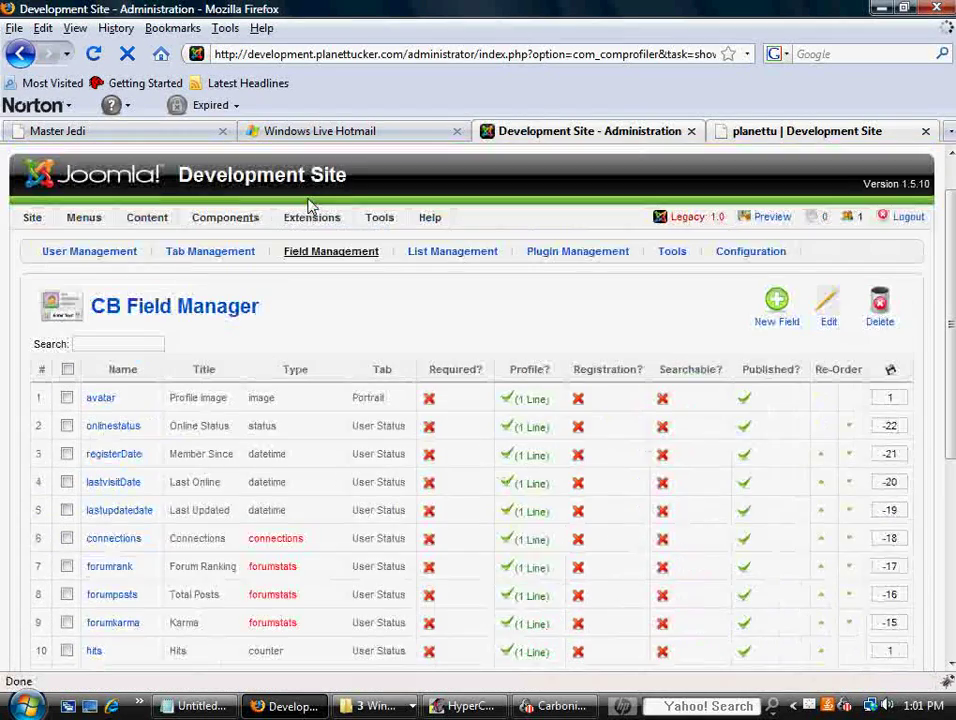
pyautogui.click(783, 133)
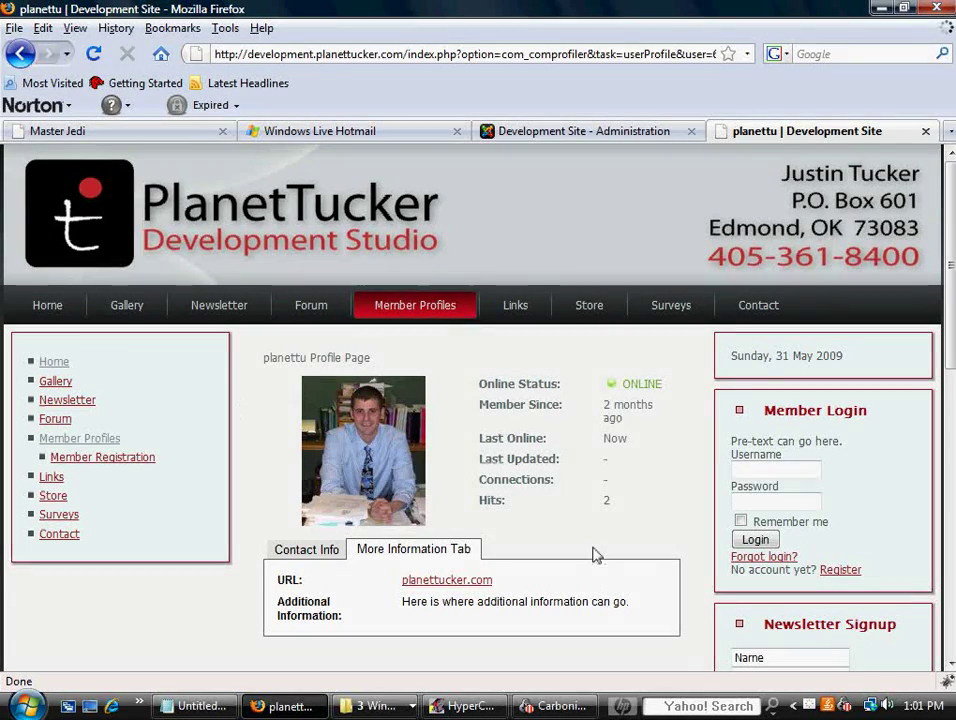
pyautogui.moveTo(498, 386); pyautogui.dragTo(638, 507)
pyautogui.moveTo(440, 566); pyautogui.dragTo(258, 559)
pyautogui.click(259, 563)
pyautogui.click(583, 133)
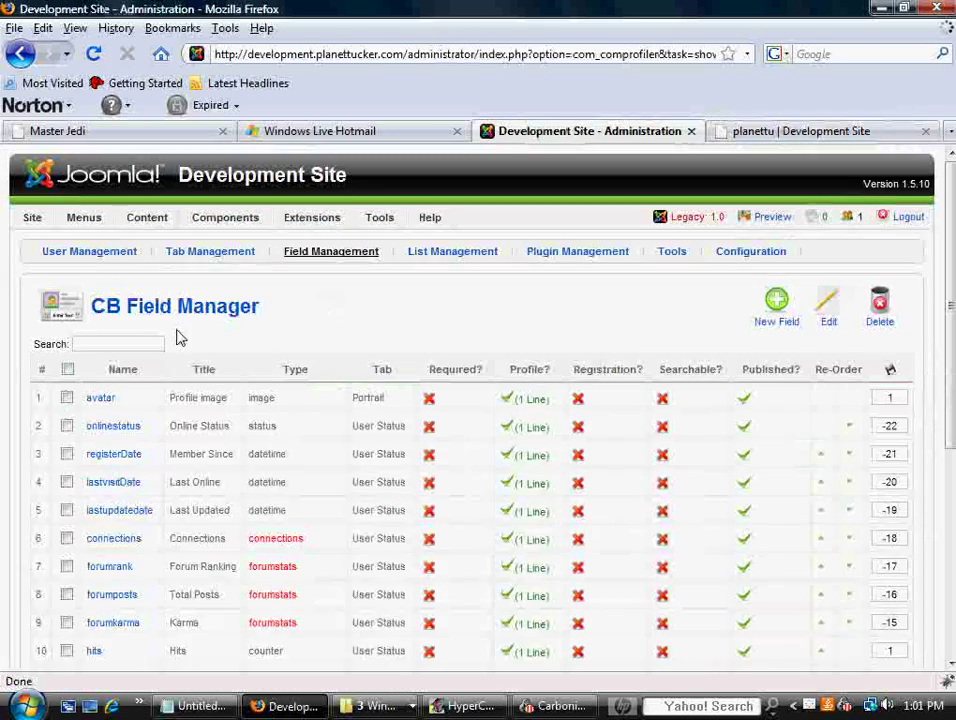
# - Open the form for a new Community Builder field and view the tabs the field can be assigned to
pyautogui.click(779, 320)
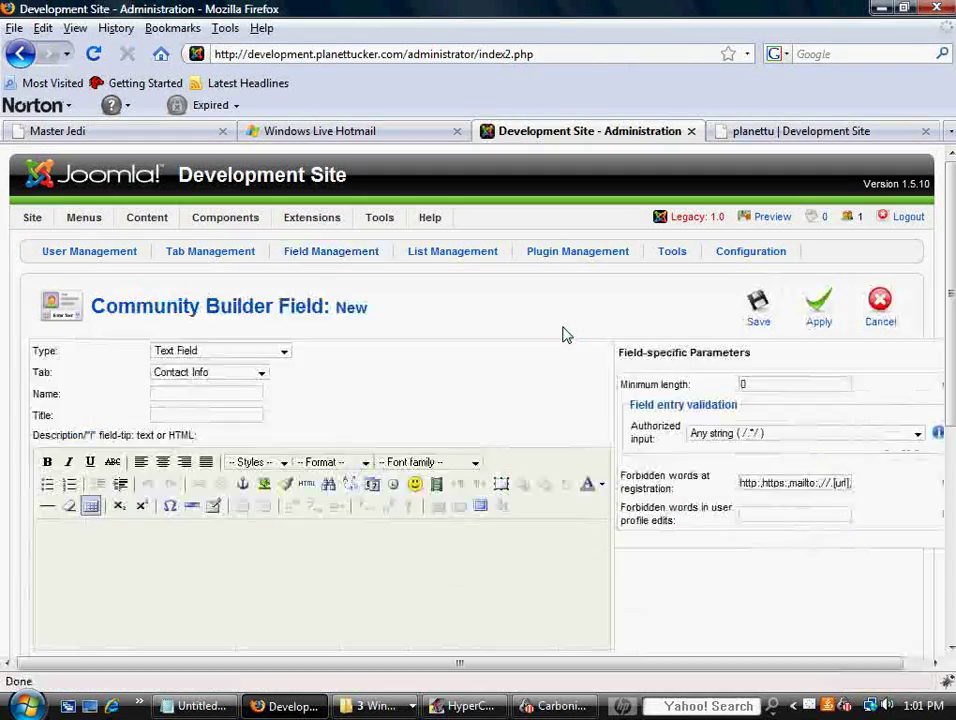
pyautogui.click(261, 373)
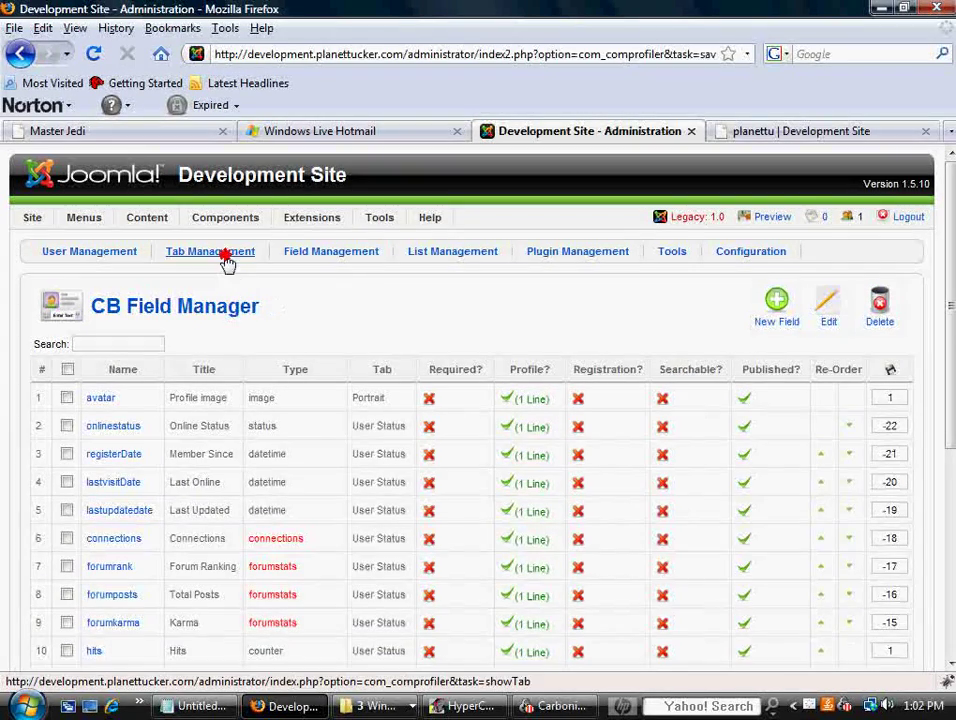
# - Return to tab management and review the tab list and its Position column
pyautogui.click(228, 259)
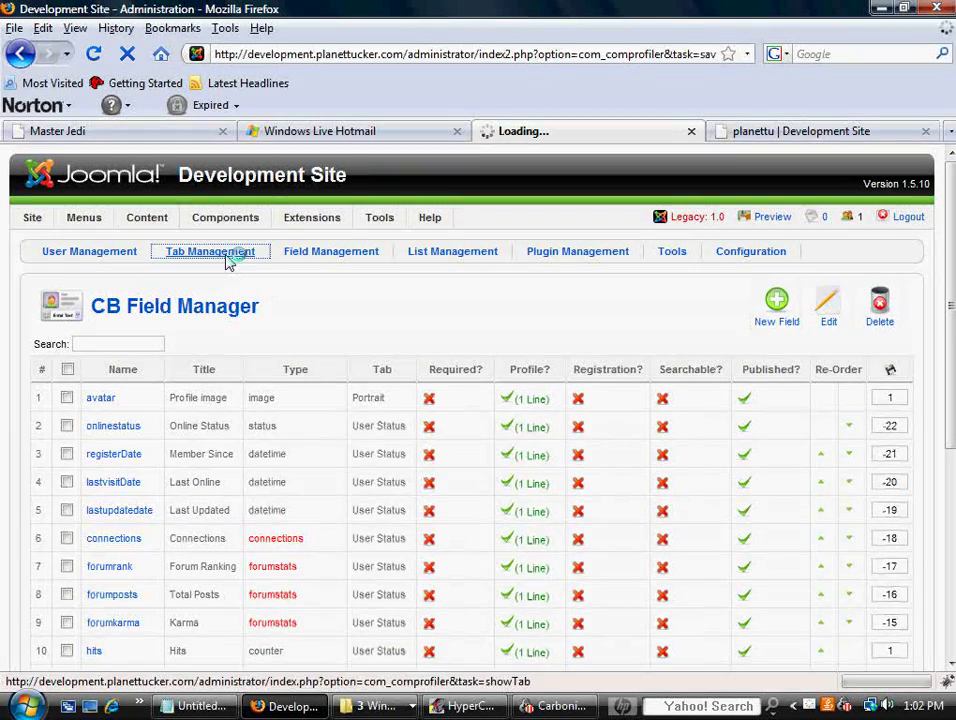
pyautogui.scroll(-1, 200, 485)
pyautogui.scroll(-5, 143, 497)
pyautogui.scroll(3, 267, 501)
pyautogui.scroll(-1, 577, 211)
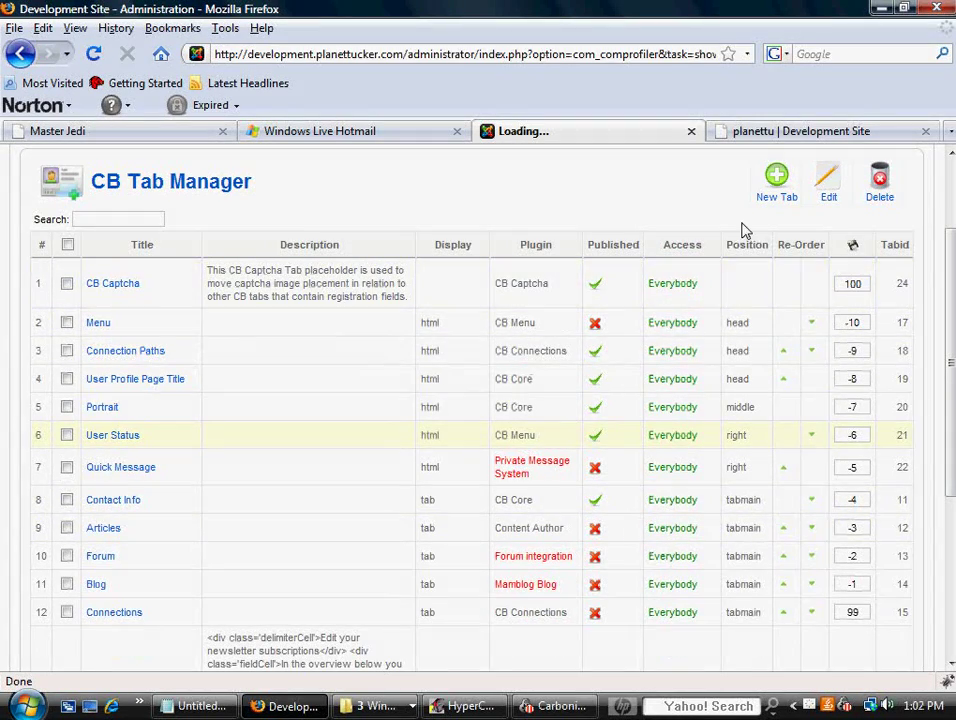
pyautogui.moveTo(725, 242); pyautogui.dragTo(773, 255)
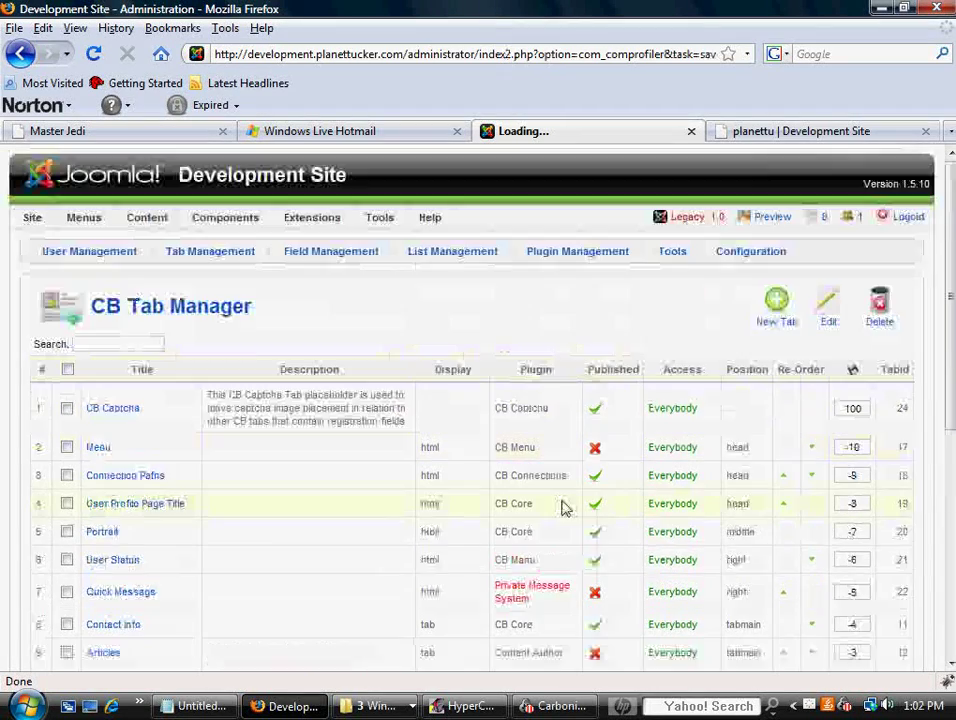
pyautogui.scroll(-3, 740, 494)
pyautogui.scroll(1, 752, 497)
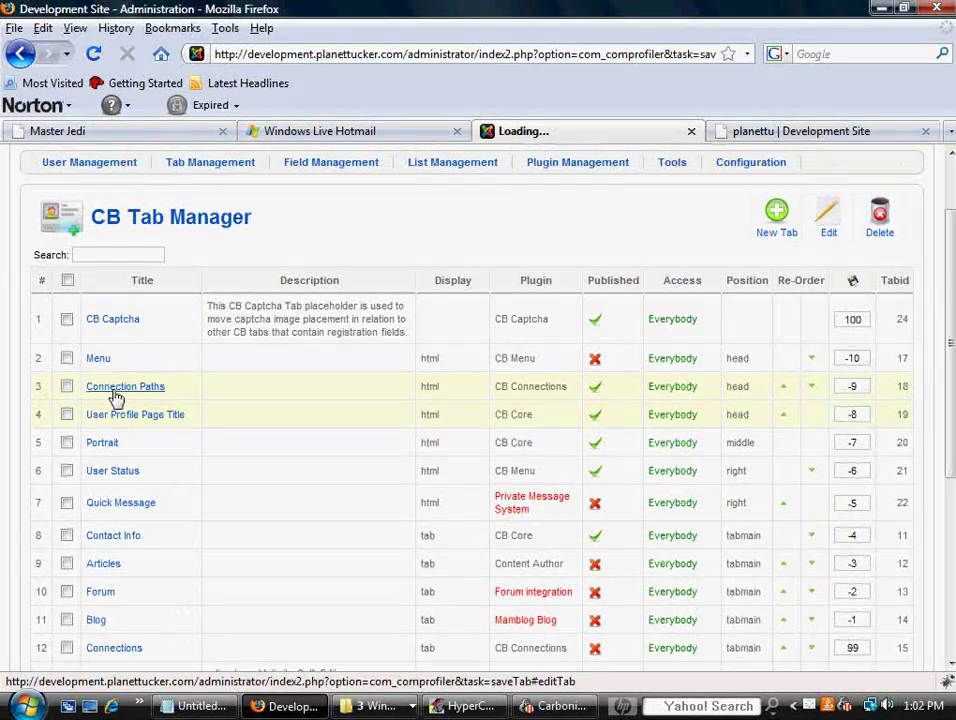
# - Open the Connection Paths tab for editing, view its available Position options, and cancel without saving
pyautogui.click(117, 398)
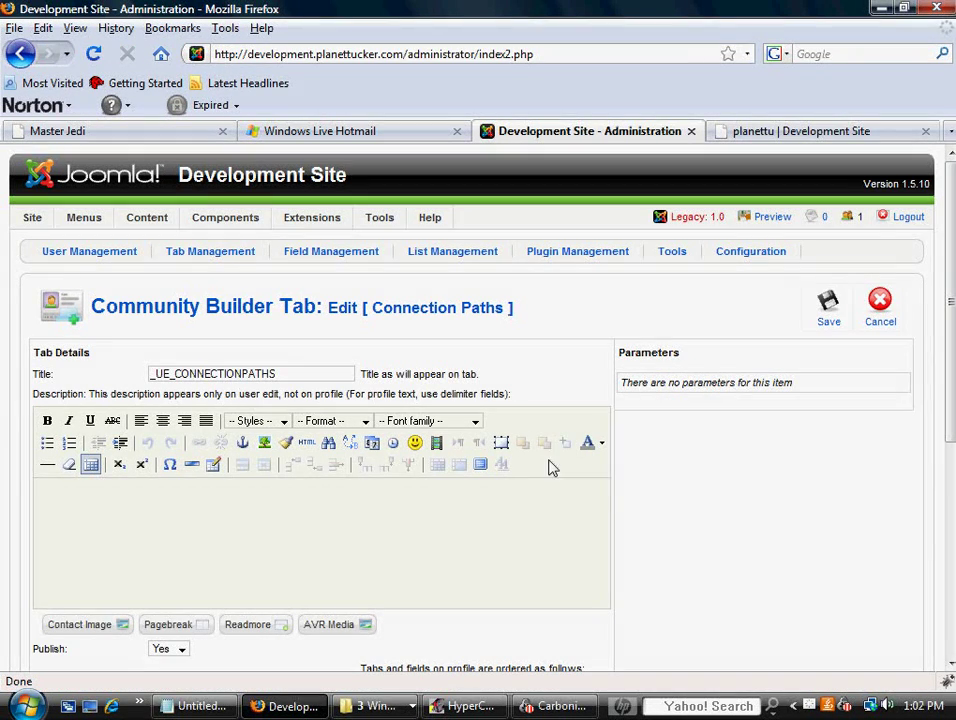
pyautogui.scroll(-5, 679, 557)
pyautogui.scroll(-1, 659, 563)
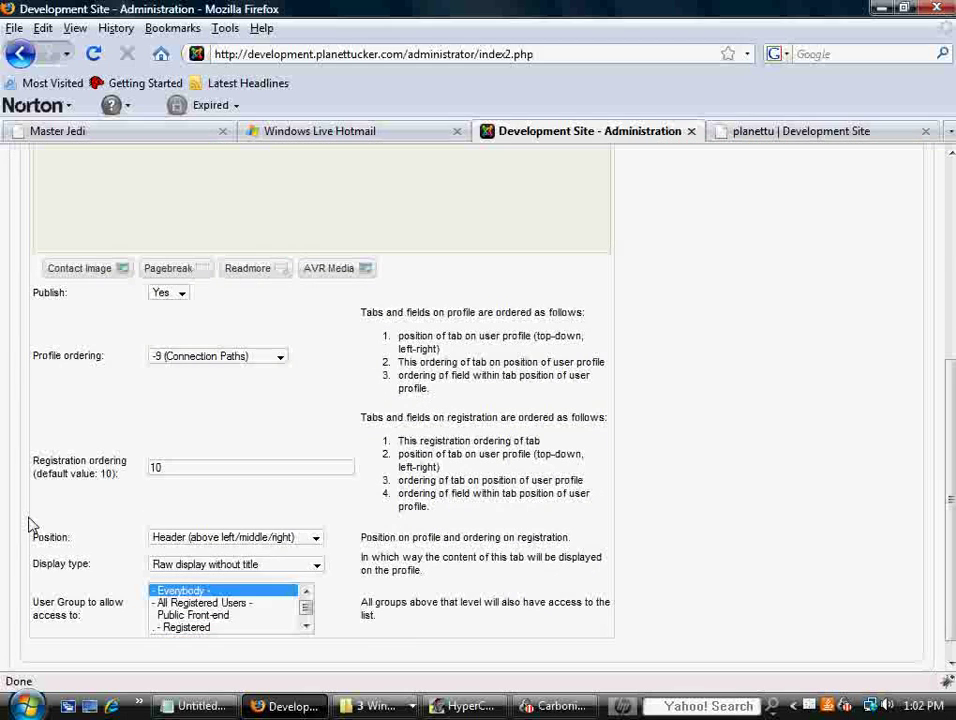
pyautogui.click(316, 540)
pyautogui.moveTo(314, 425); pyautogui.dragTo(341, 331)
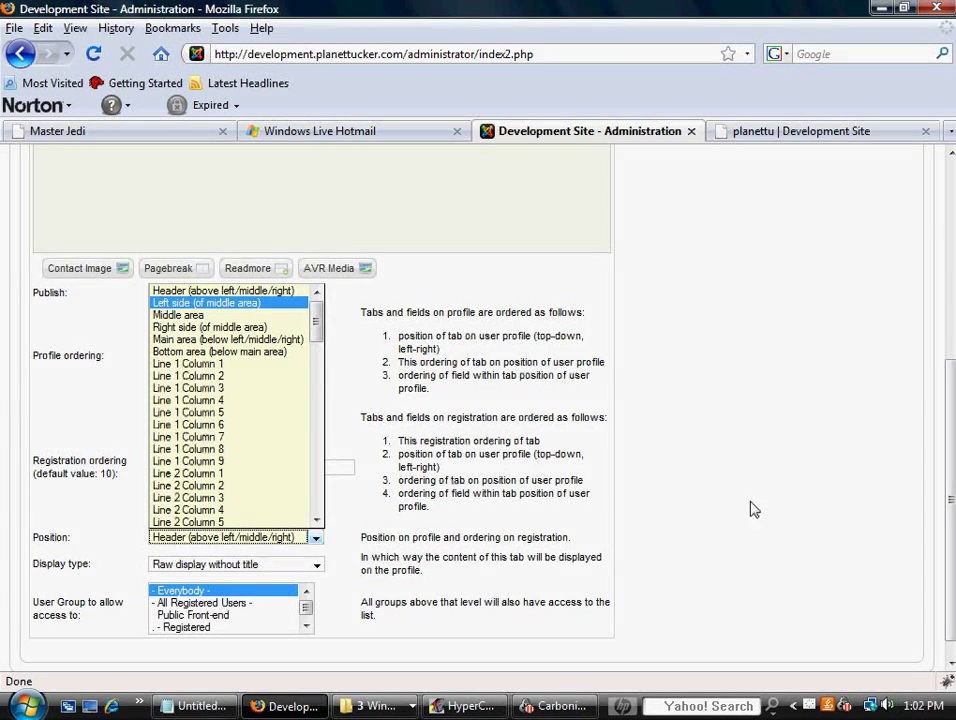
pyautogui.scroll(6, 600, 420)
pyautogui.click(878, 305)
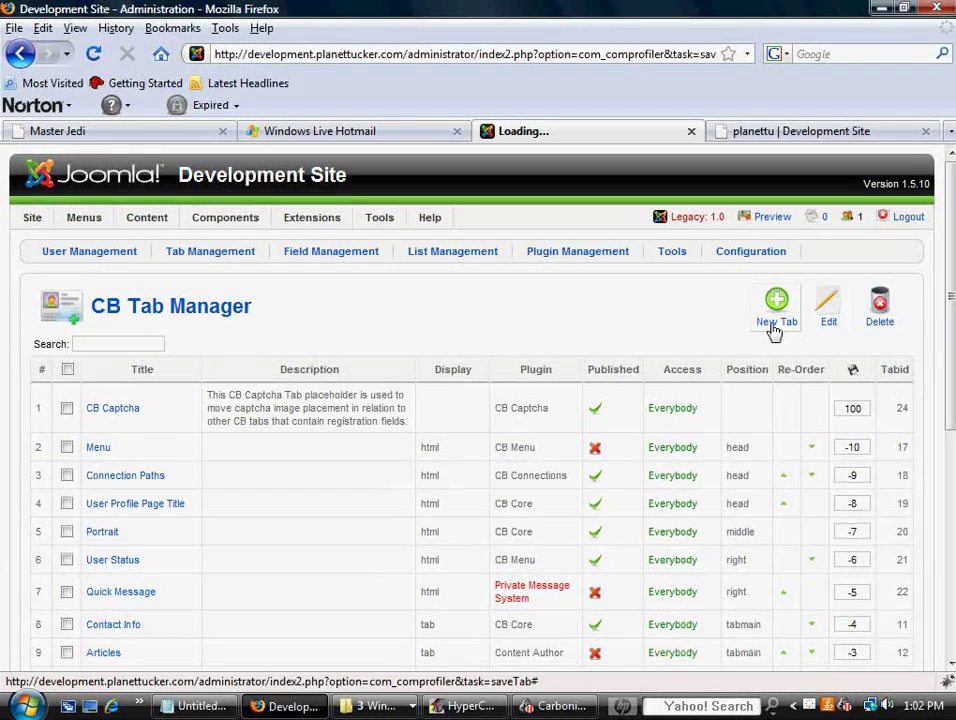
# - Switch to Community Builder's field management and look over the field list
pyautogui.click(329, 256)
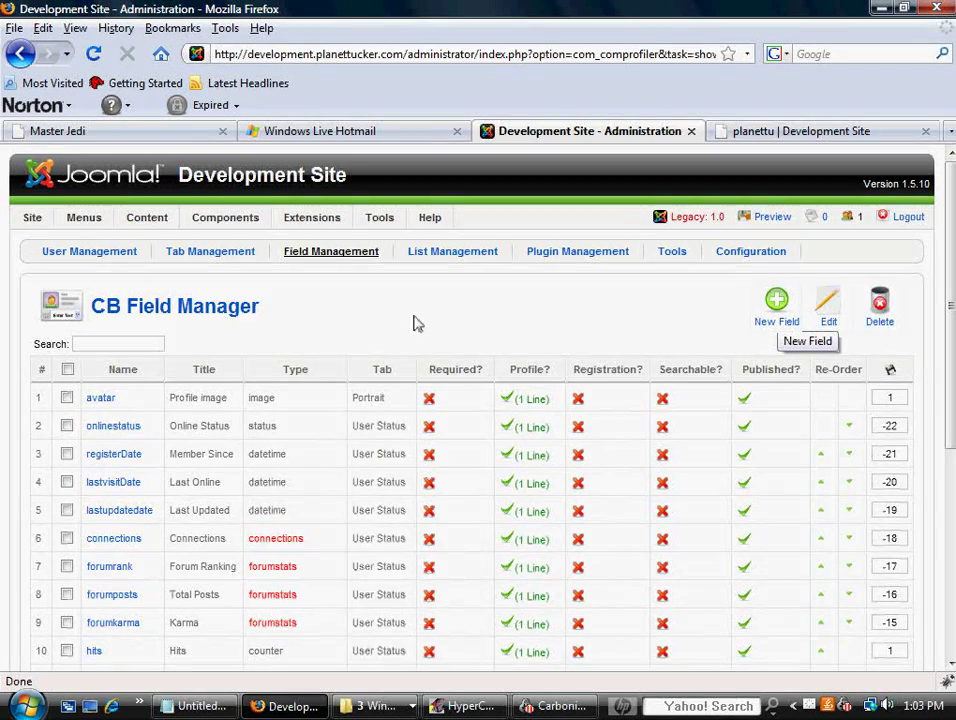
pyautogui.scroll(-1, 414, 320)
pyautogui.scroll(1, 408, 312)
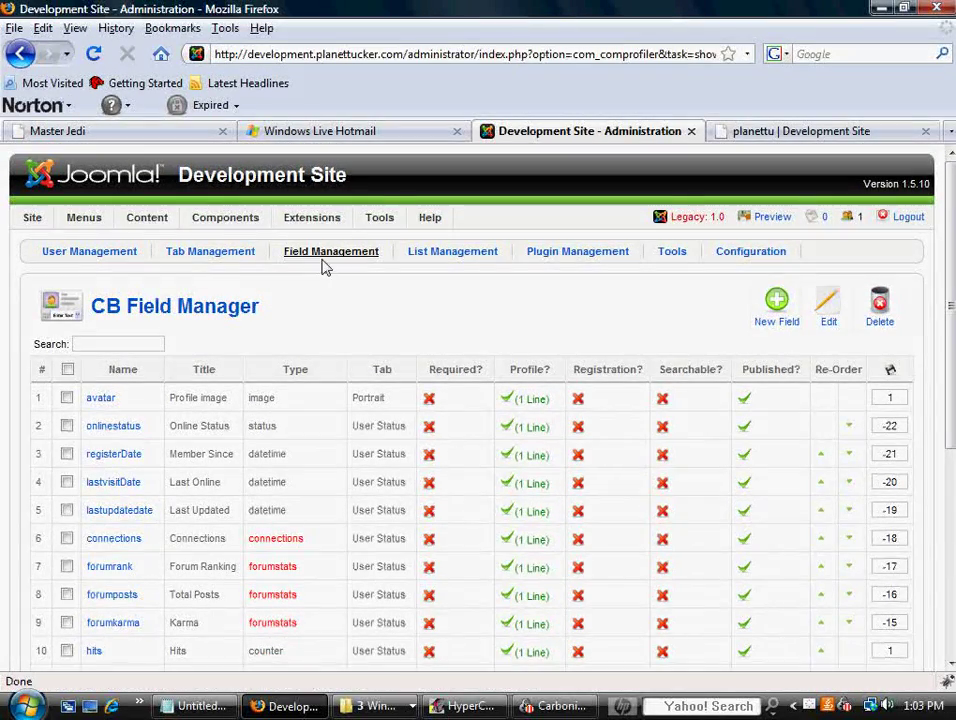
# - Compare the member profile page's Contact Info and More Information tabs with the entries in the CB Tab Manager
pyautogui.click(770, 131)
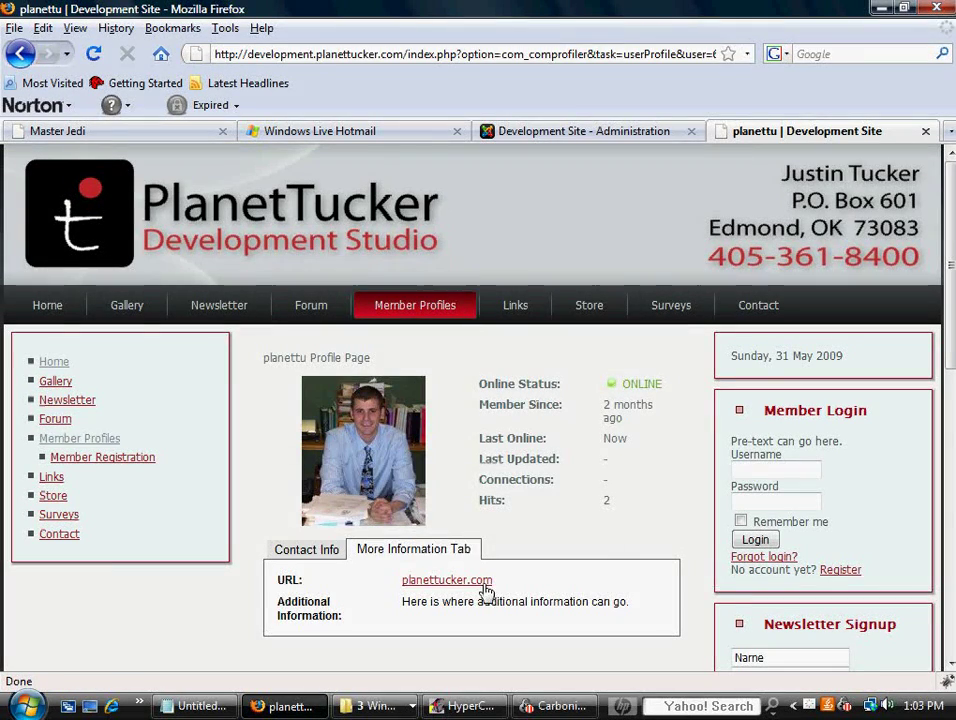
pyautogui.click(570, 133)
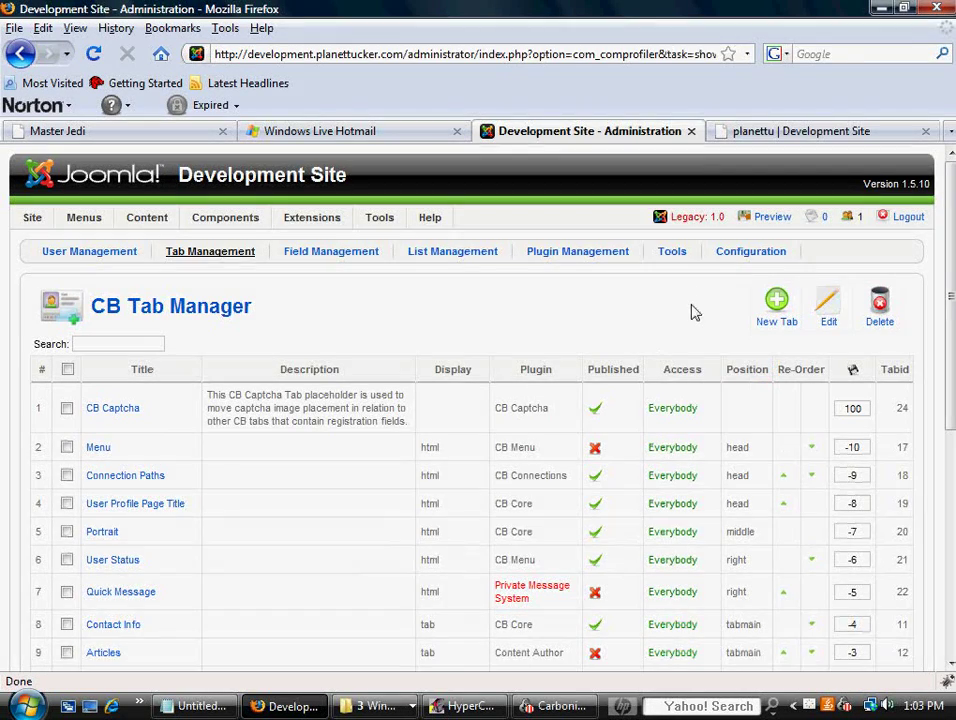
pyautogui.click(785, 129)
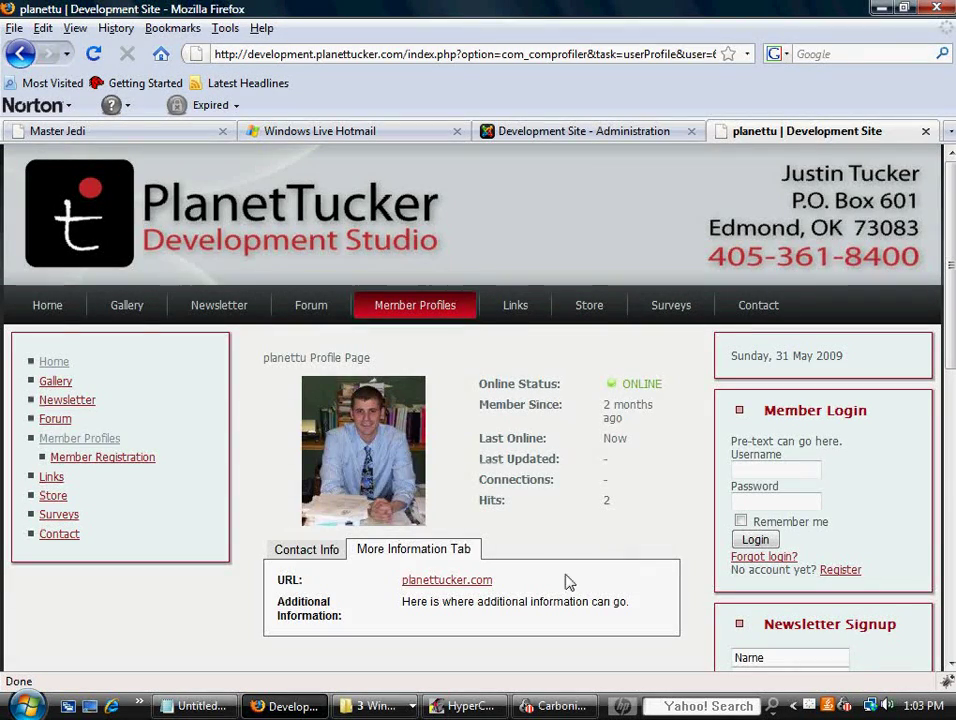
pyautogui.click(590, 132)
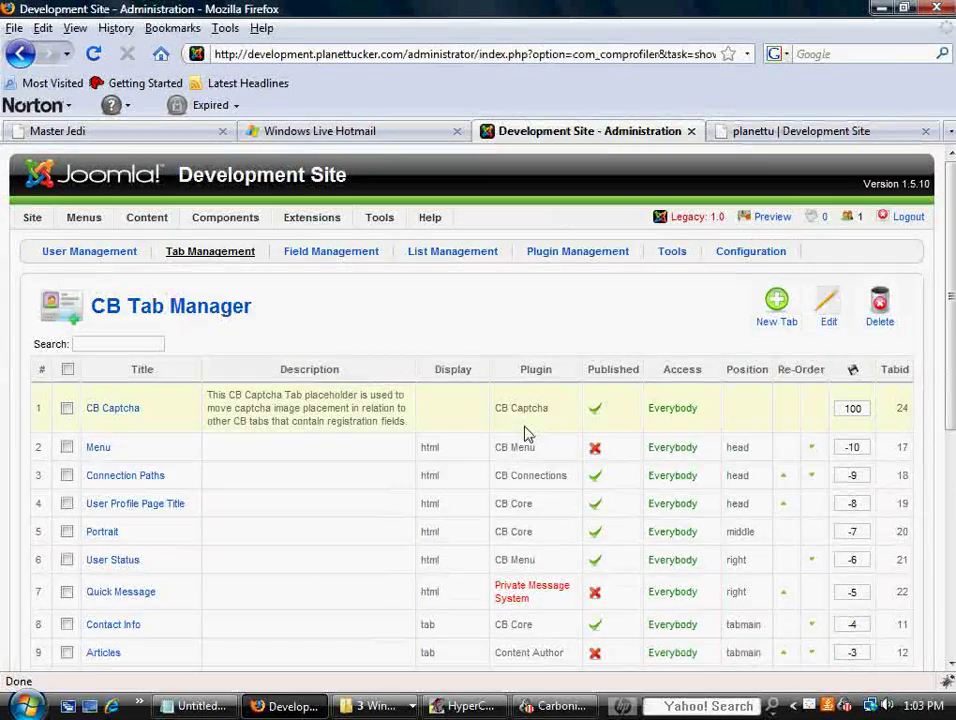
pyautogui.click(785, 138)
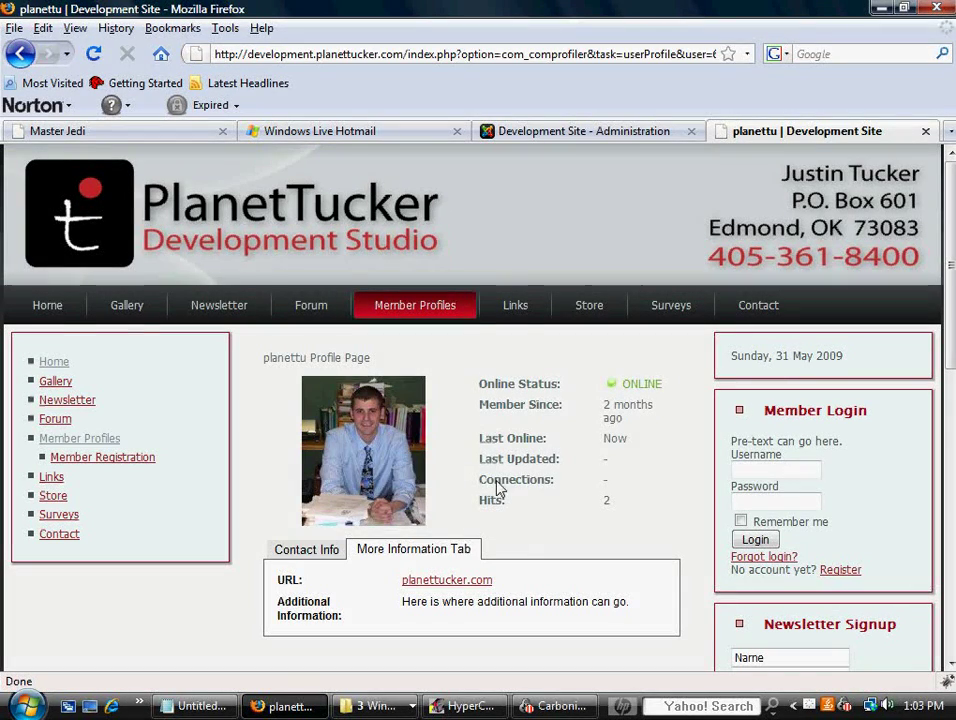
# - Compare the User Status entry in the CB Tab Manager with the status block beside the portrait on the member profile page
pyautogui.click(590, 135)
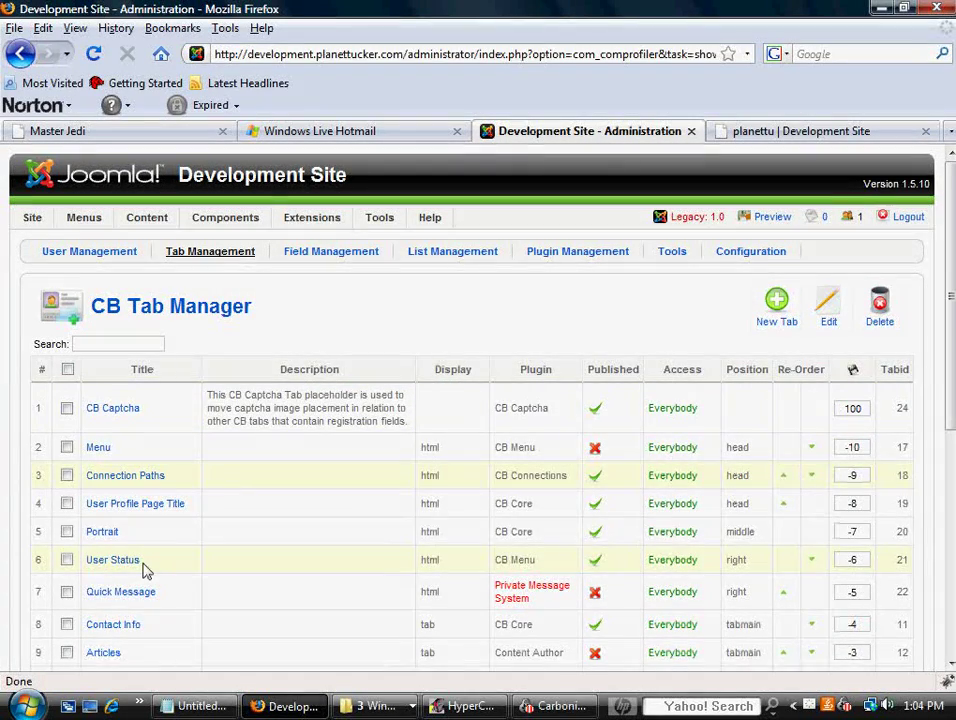
pyautogui.click(788, 135)
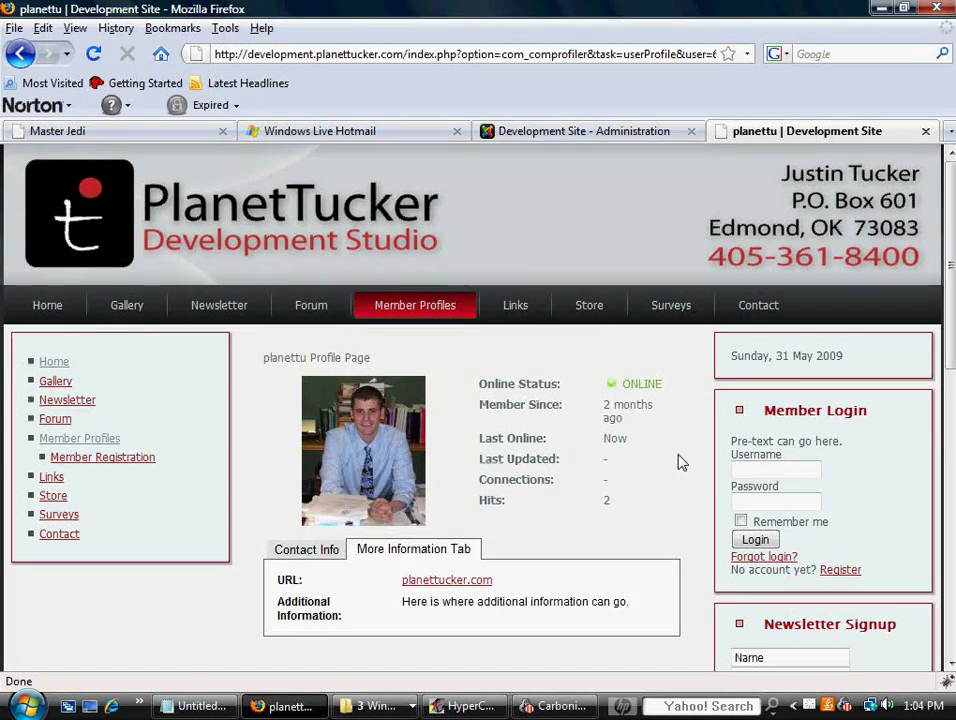
pyautogui.click(630, 131)
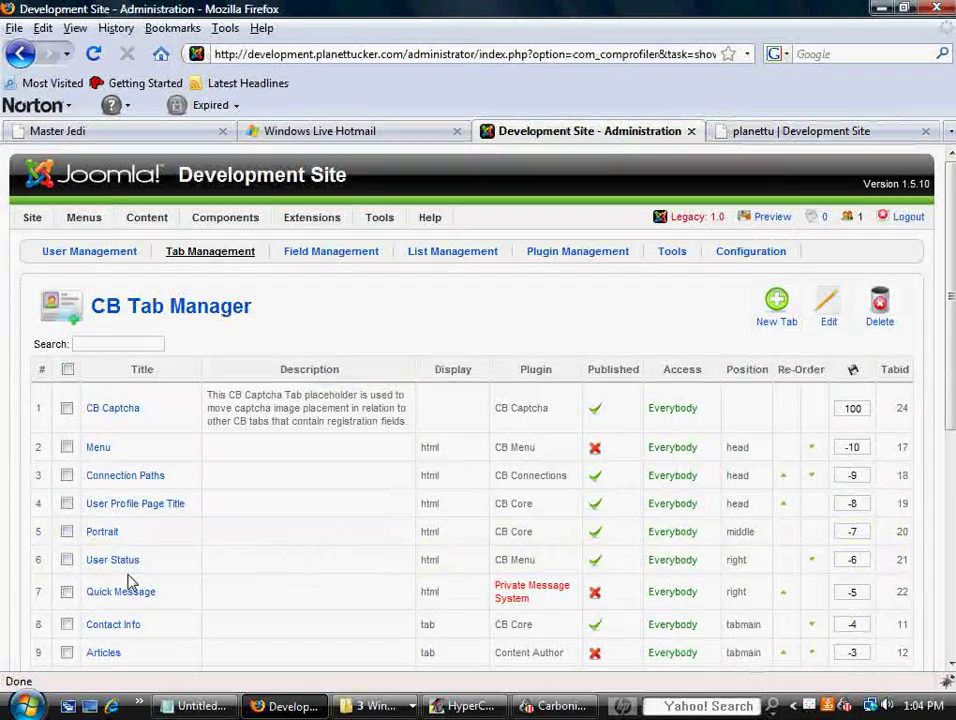
pyautogui.click(769, 136)
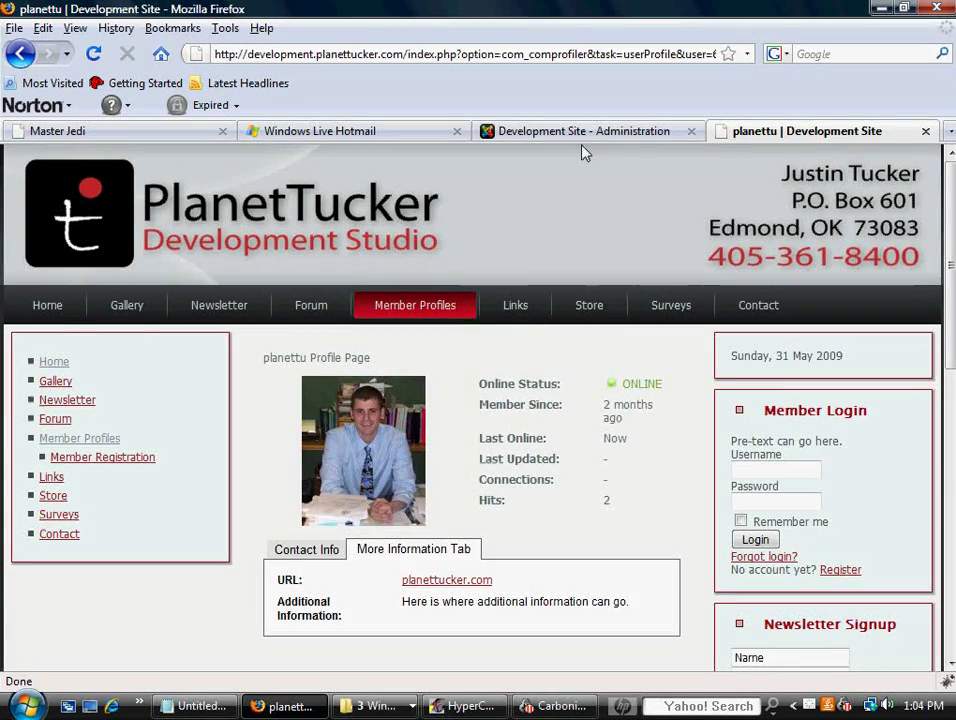
pyautogui.click(584, 135)
# - Review the Tab column in Community Builder's field management and compare the User Status fields with those on the member profile page
pyautogui.moveTo(312, 217)
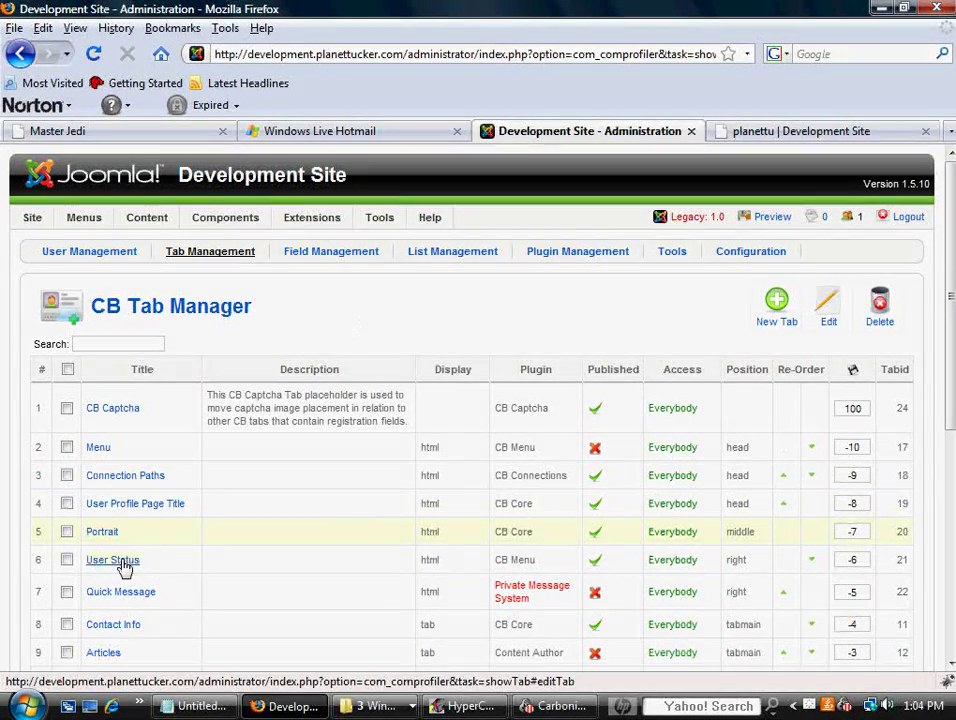
pyautogui.click(312, 255)
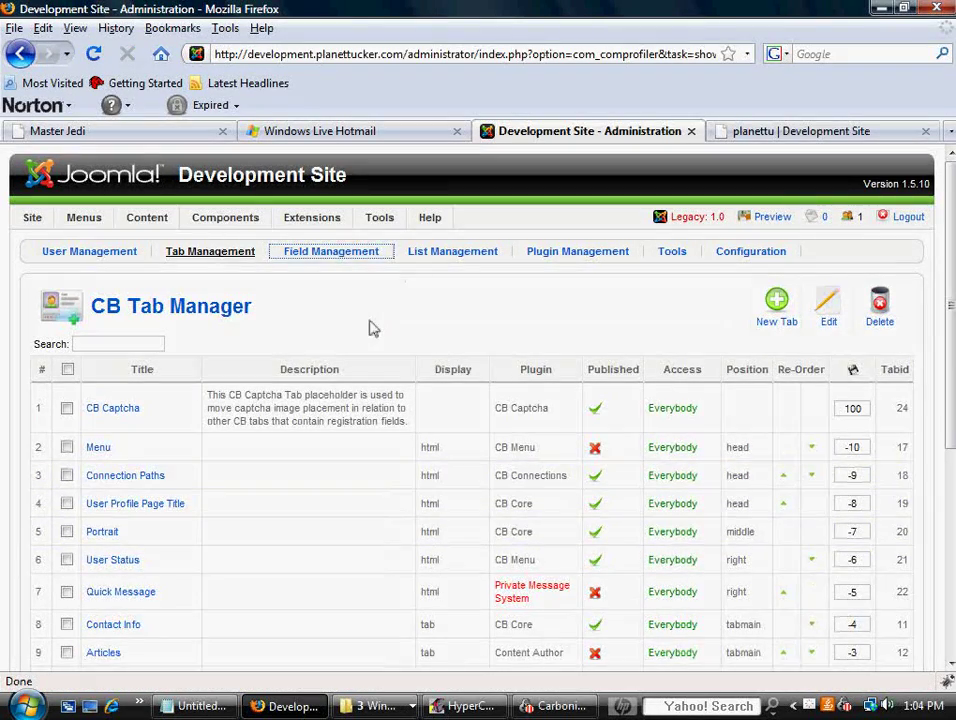
pyautogui.scroll(-2, 301, 314)
pyautogui.scroll(-1, 300, 280)
pyautogui.scroll(1, 325, 262)
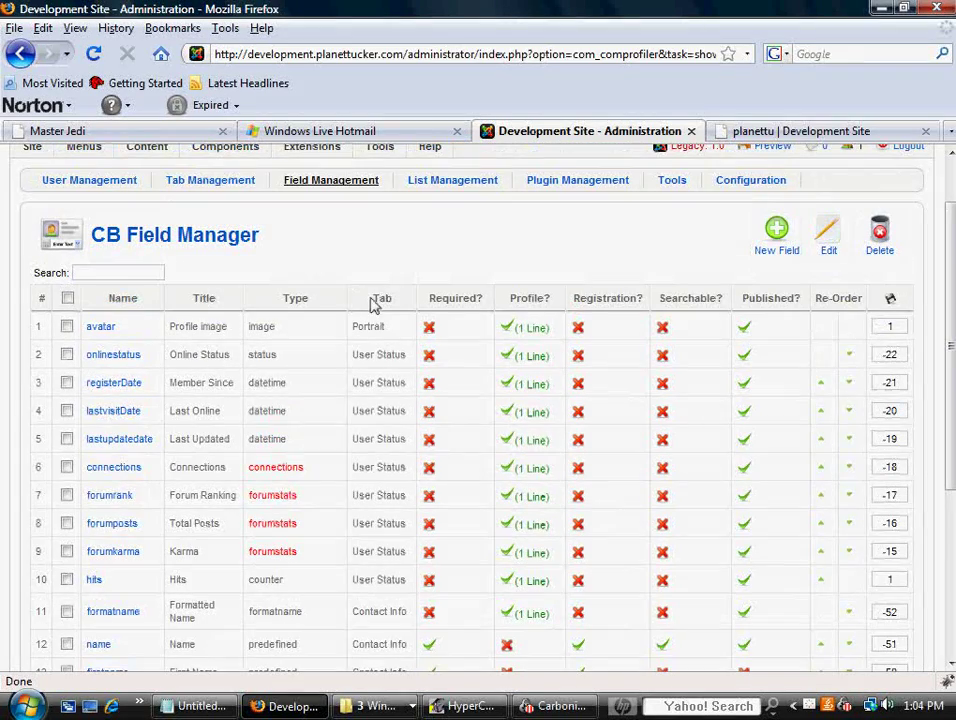
pyautogui.moveTo(374, 302); pyautogui.dragTo(398, 303)
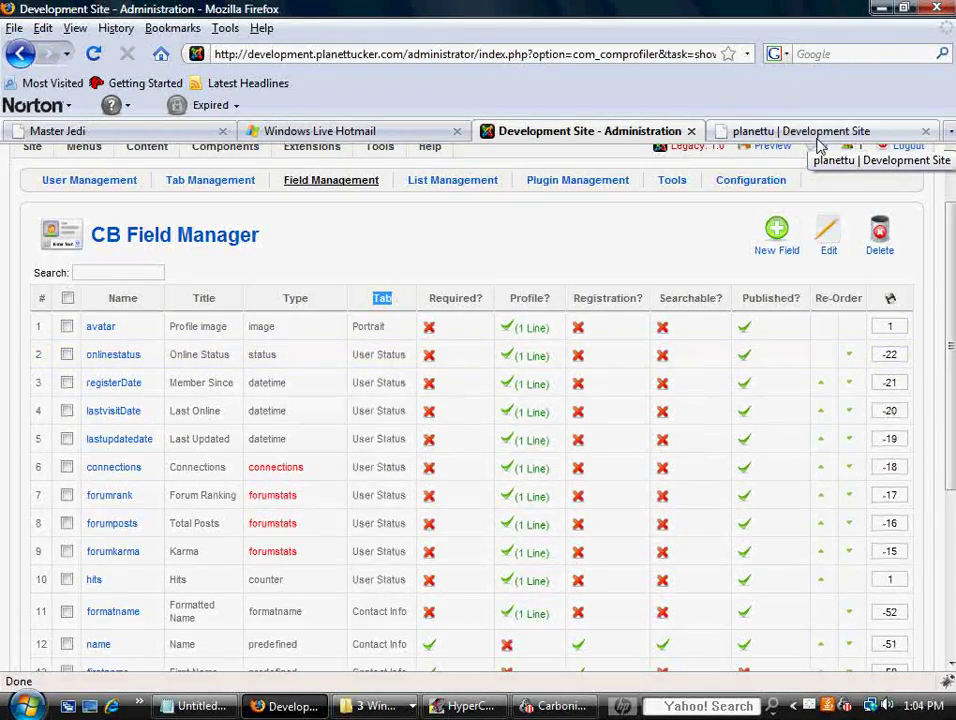
pyautogui.click(790, 131)
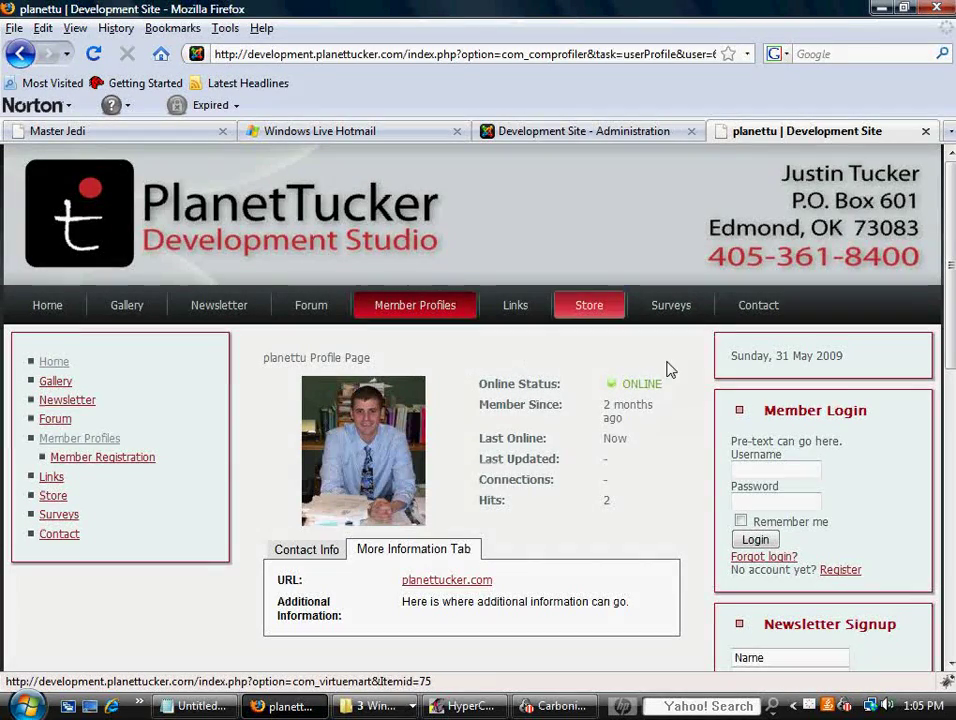
pyautogui.click(610, 132)
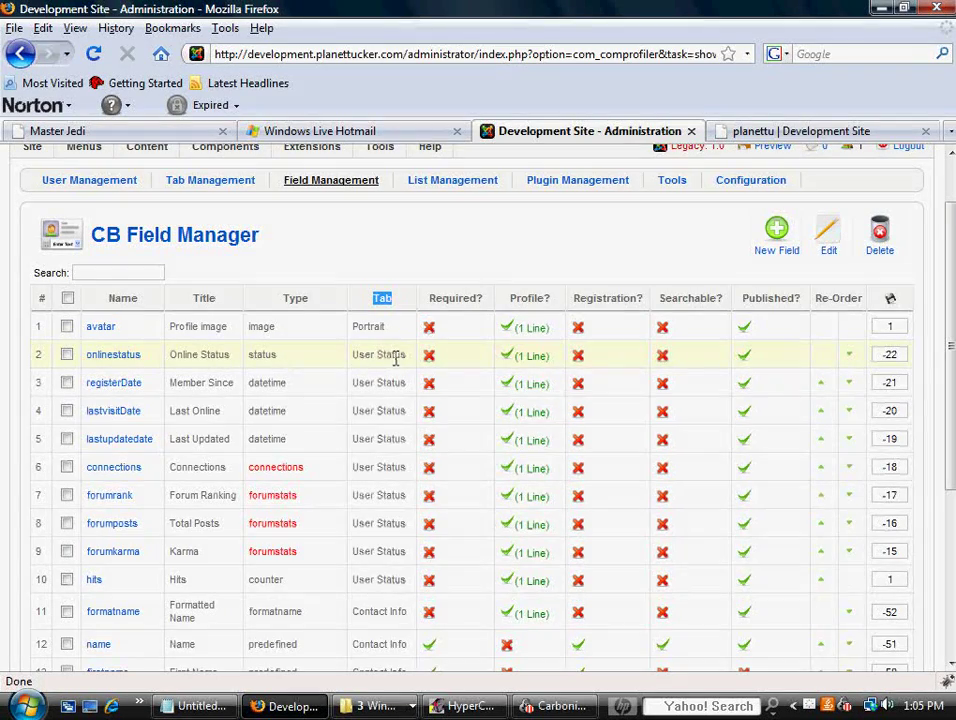
# - Return to tab management, open a new tab form to look over its settings, and cancel without saving
pyautogui.click(228, 187)
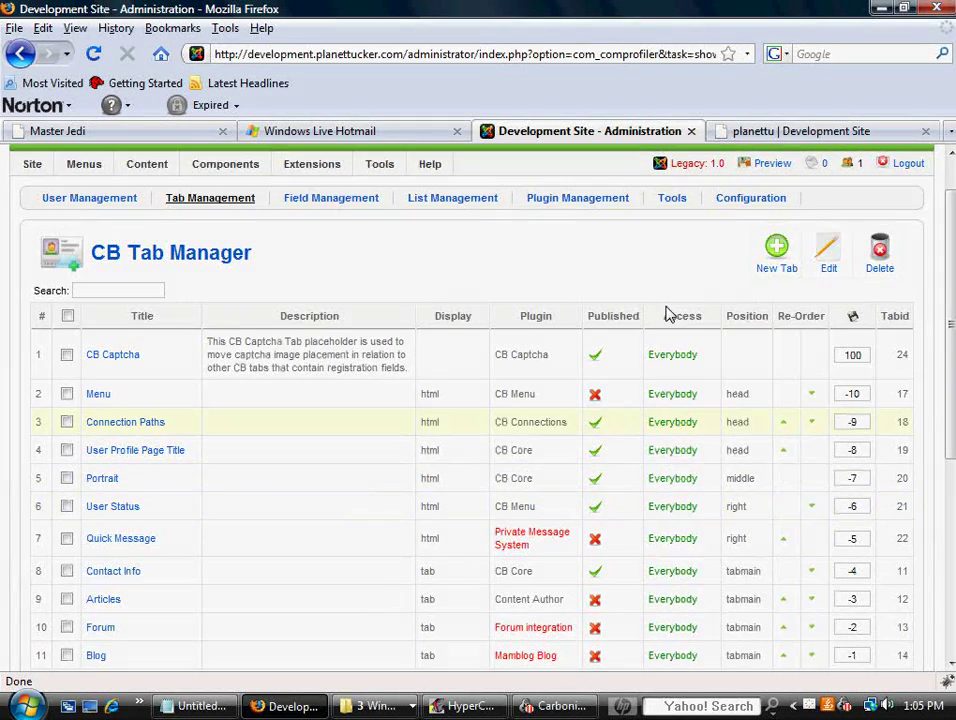
pyautogui.scroll(1, 945, 326)
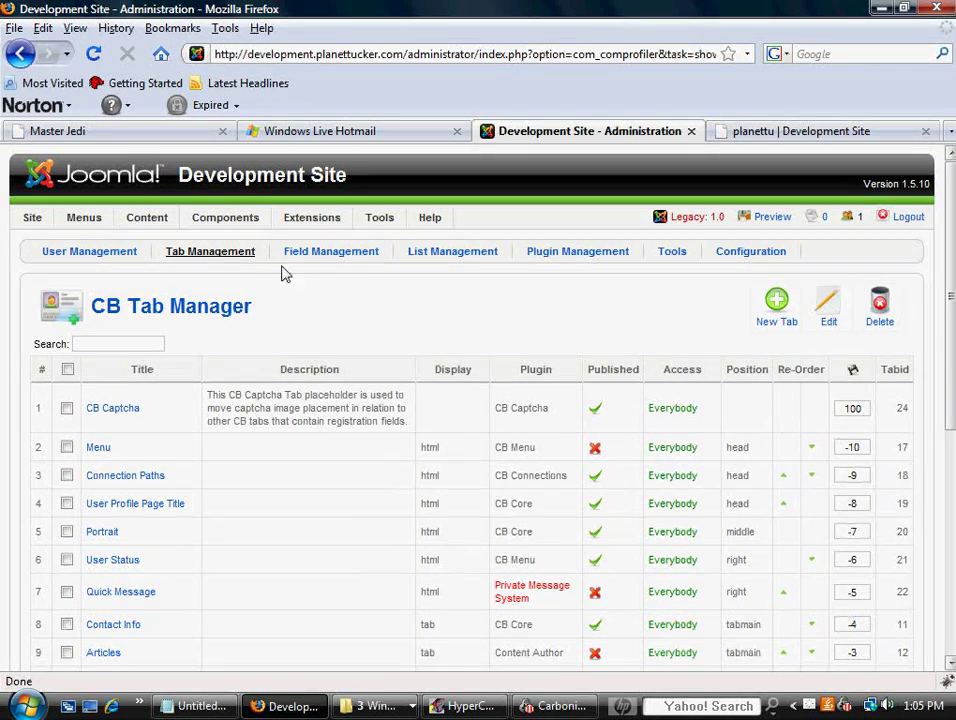
pyautogui.click(770, 318)
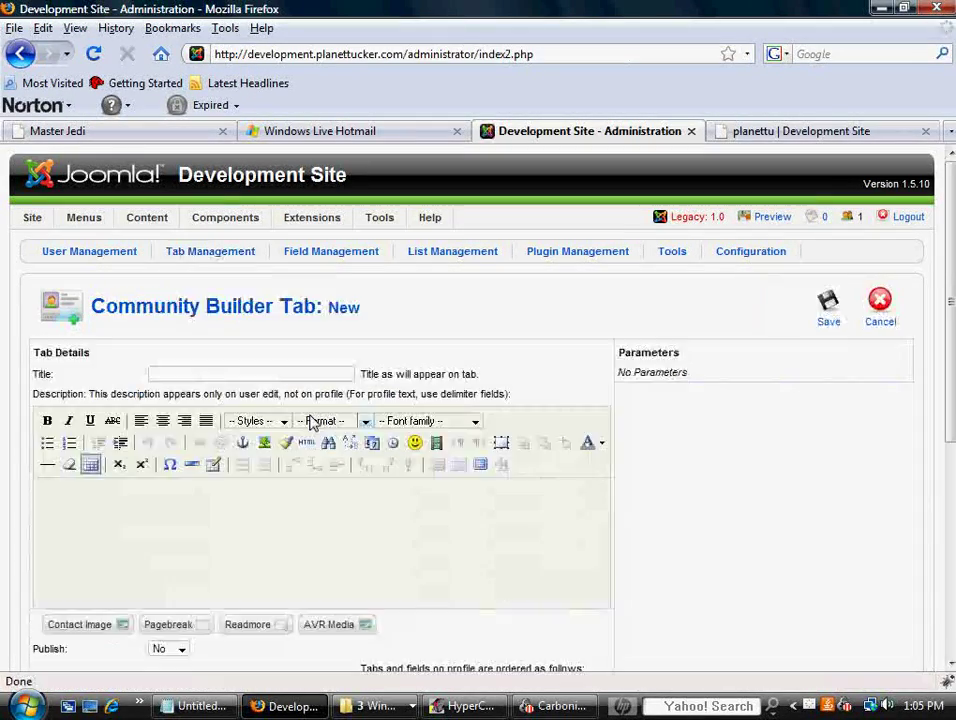
pyautogui.moveTo(950, 367); pyautogui.dragTo(941, 570)
pyautogui.scroll(-2, 271, 490)
pyautogui.moveTo(66, 514)
pyautogui.mouseDown()
pyautogui.moveTo(30, 523)
pyautogui.moveTo(62, 512)
pyautogui.mouseUp()
pyautogui.scroll(8, 480, 400)
pyautogui.click(890, 315)
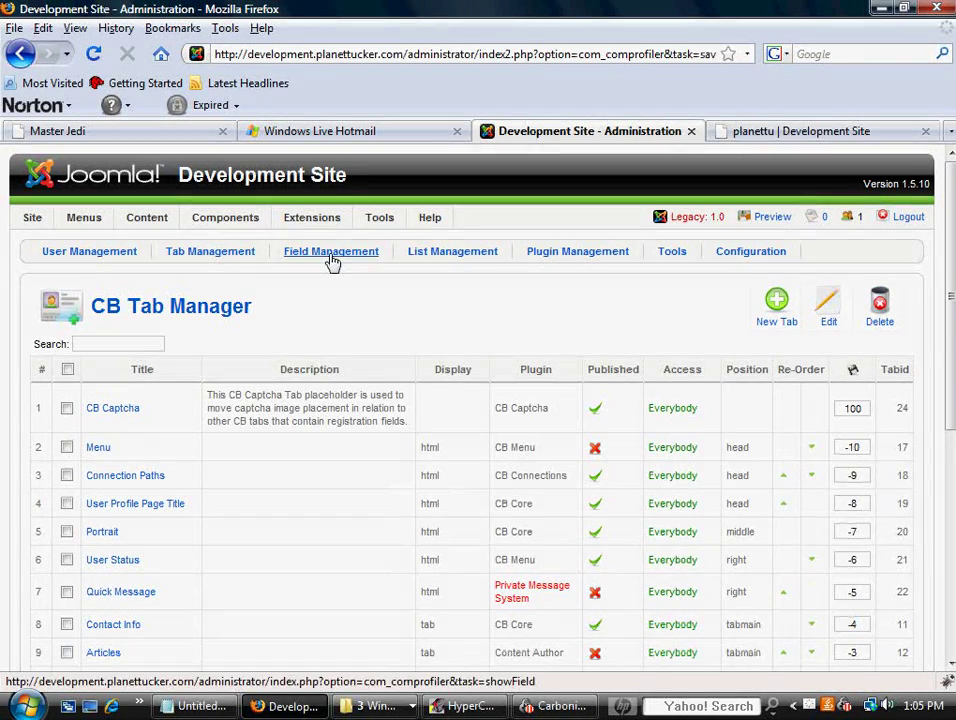
# - Compare the tab list and its Position column in the CB Tab Manager with the layout of the member profile page
pyautogui.moveTo(252, 306); pyautogui.dragTo(107, 311)
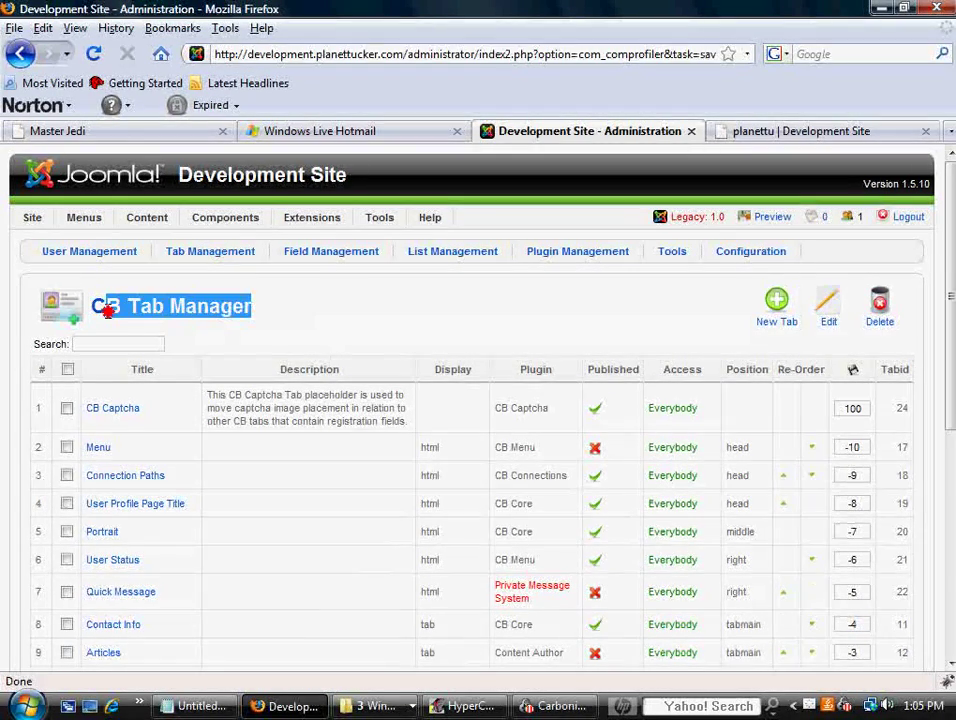
pyautogui.click(248, 312)
pyautogui.click(760, 136)
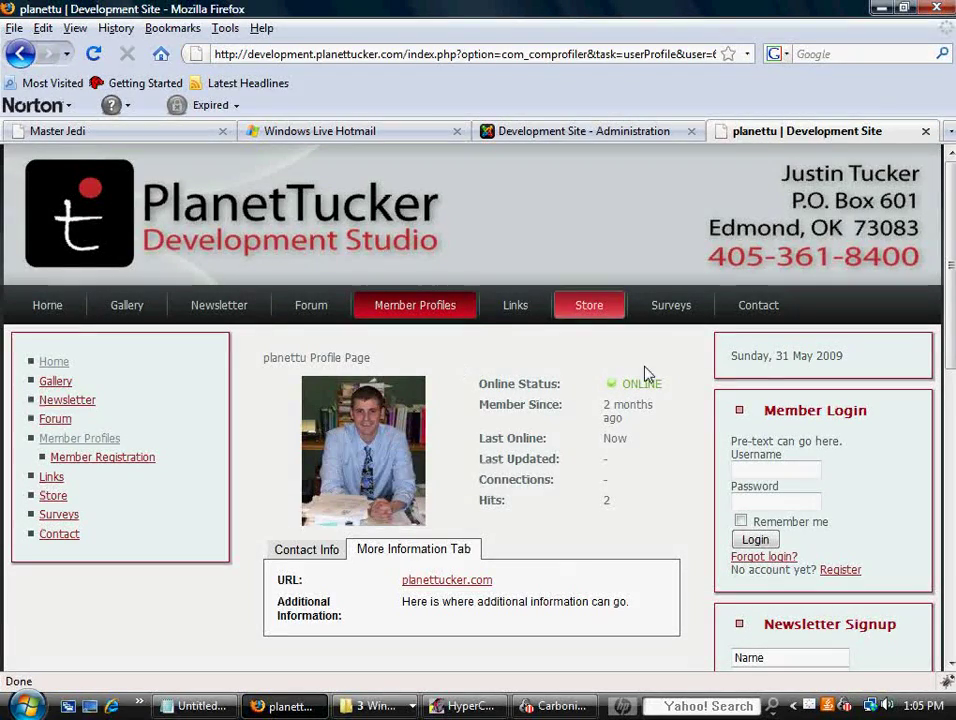
pyautogui.click(585, 131)
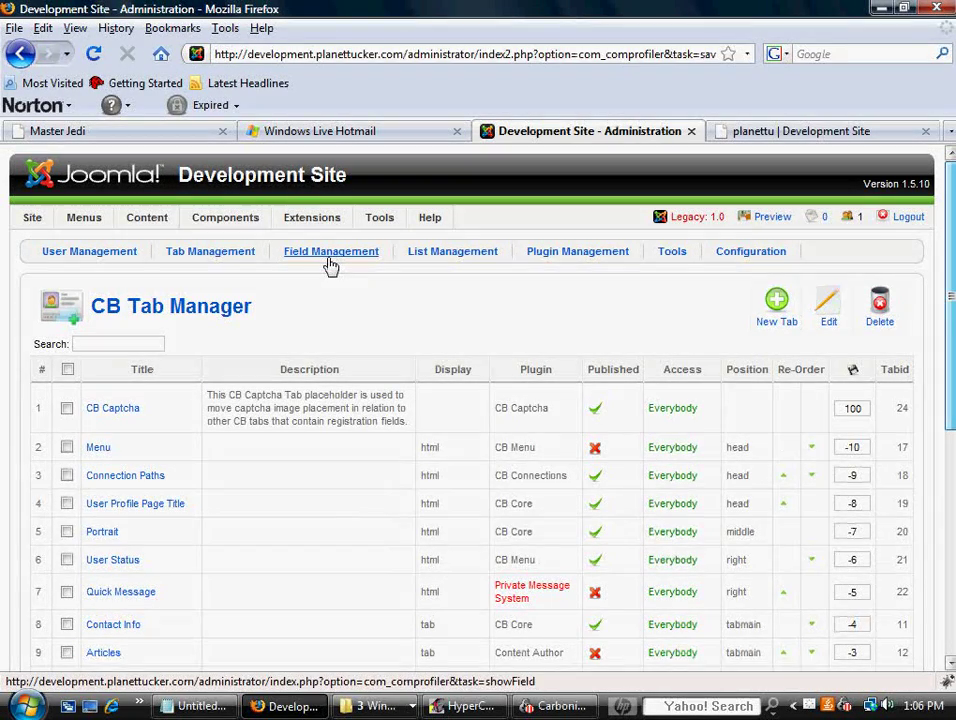
pyautogui.click(212, 257)
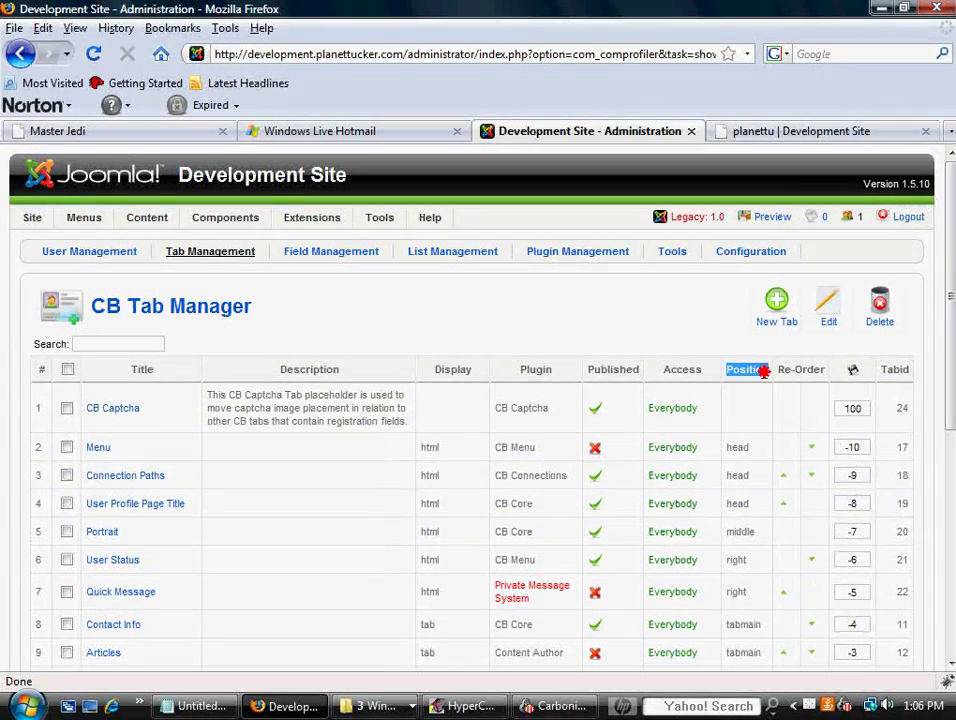
pyautogui.click(776, 136)
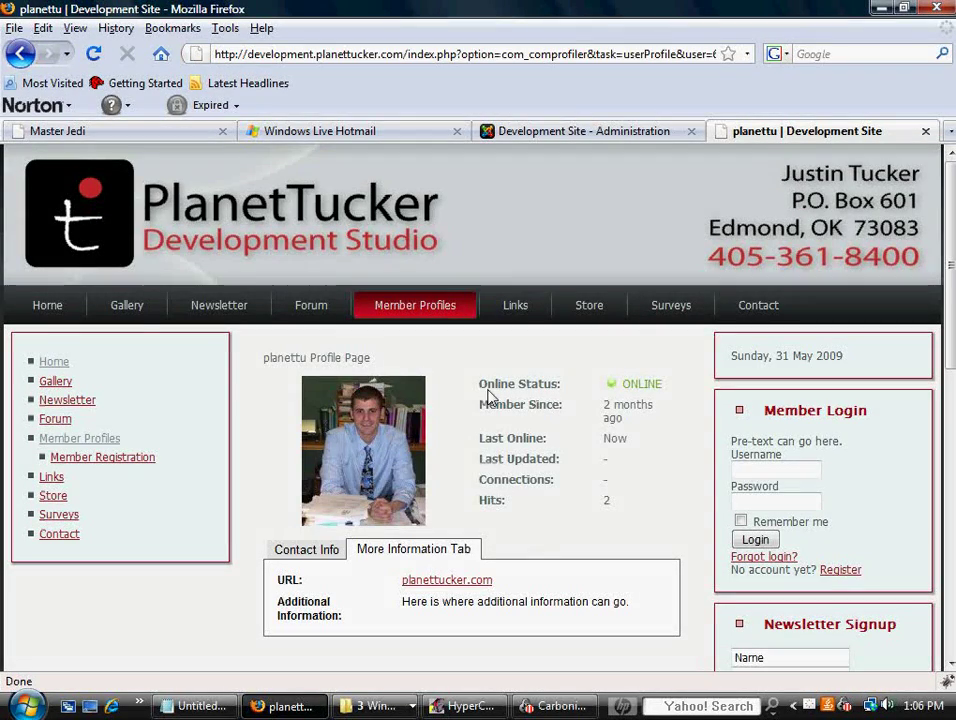